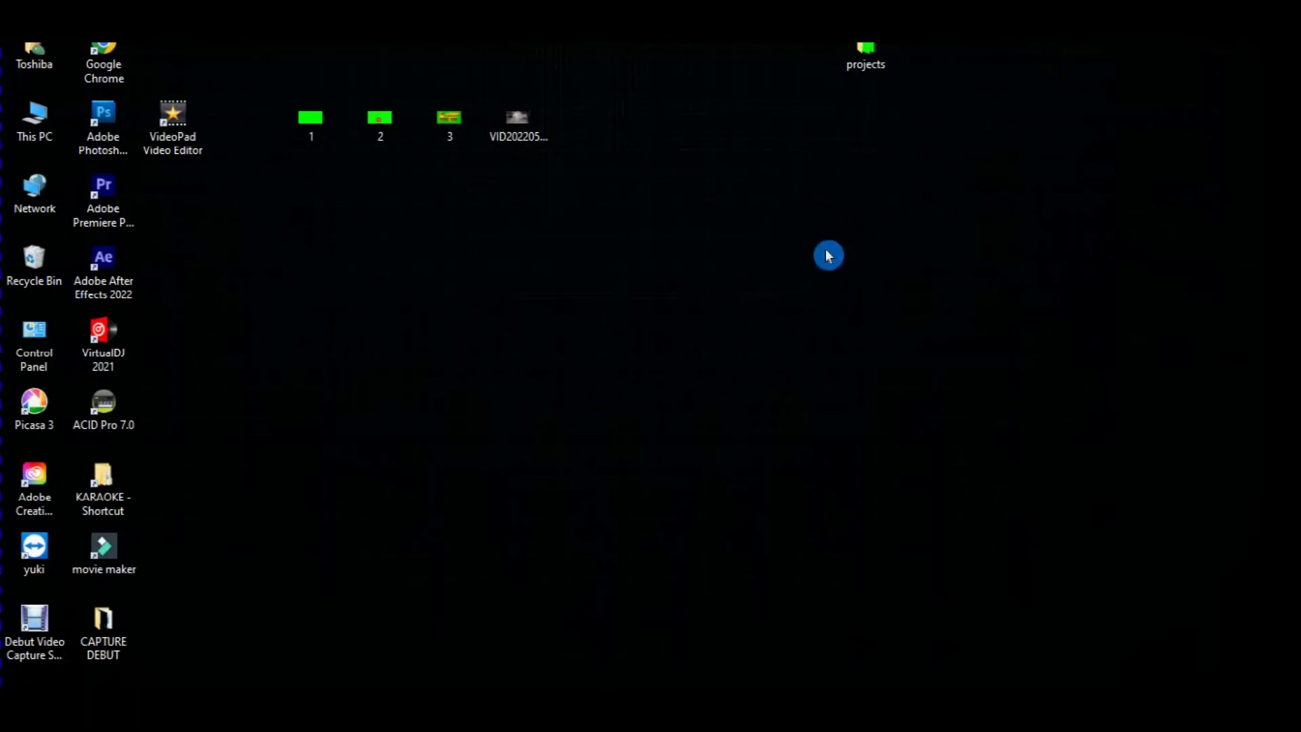
- Preview the green-screen clips 1.mp4 and 3.mp4 in the player
double_click(322, 107)
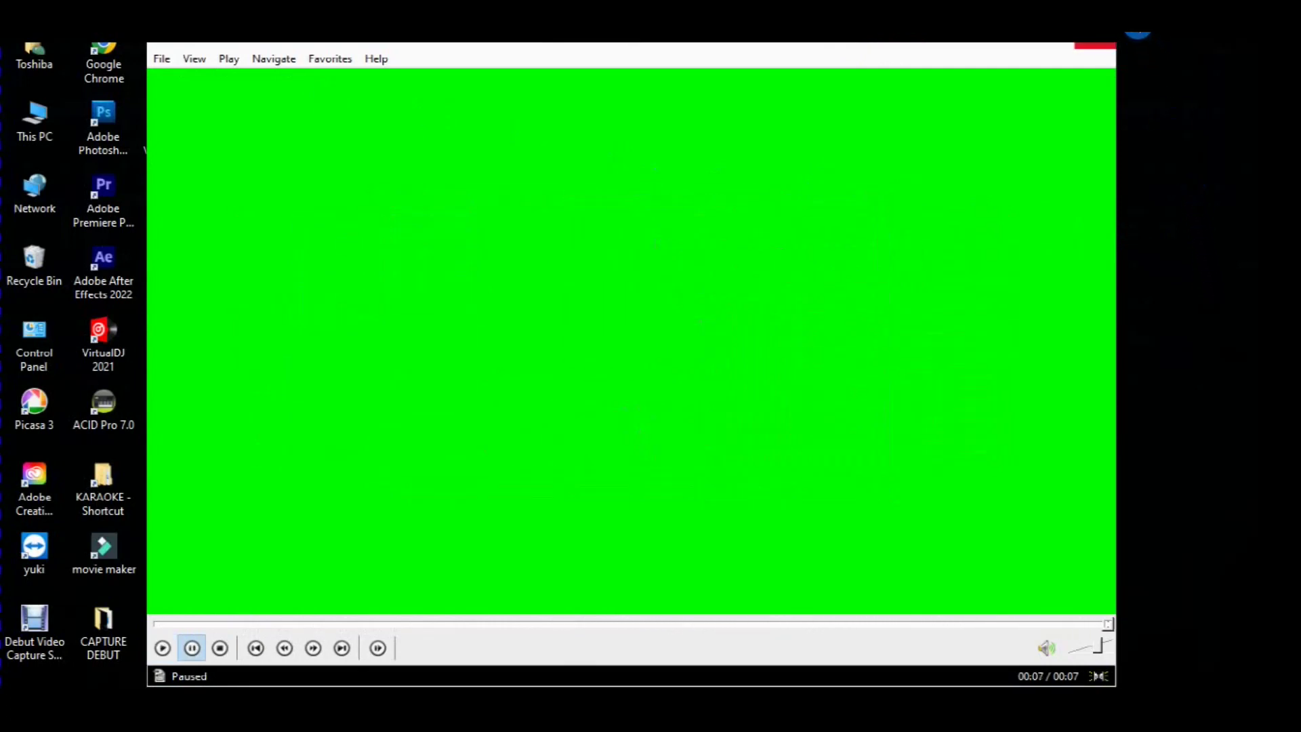
left_click(1096, 44)
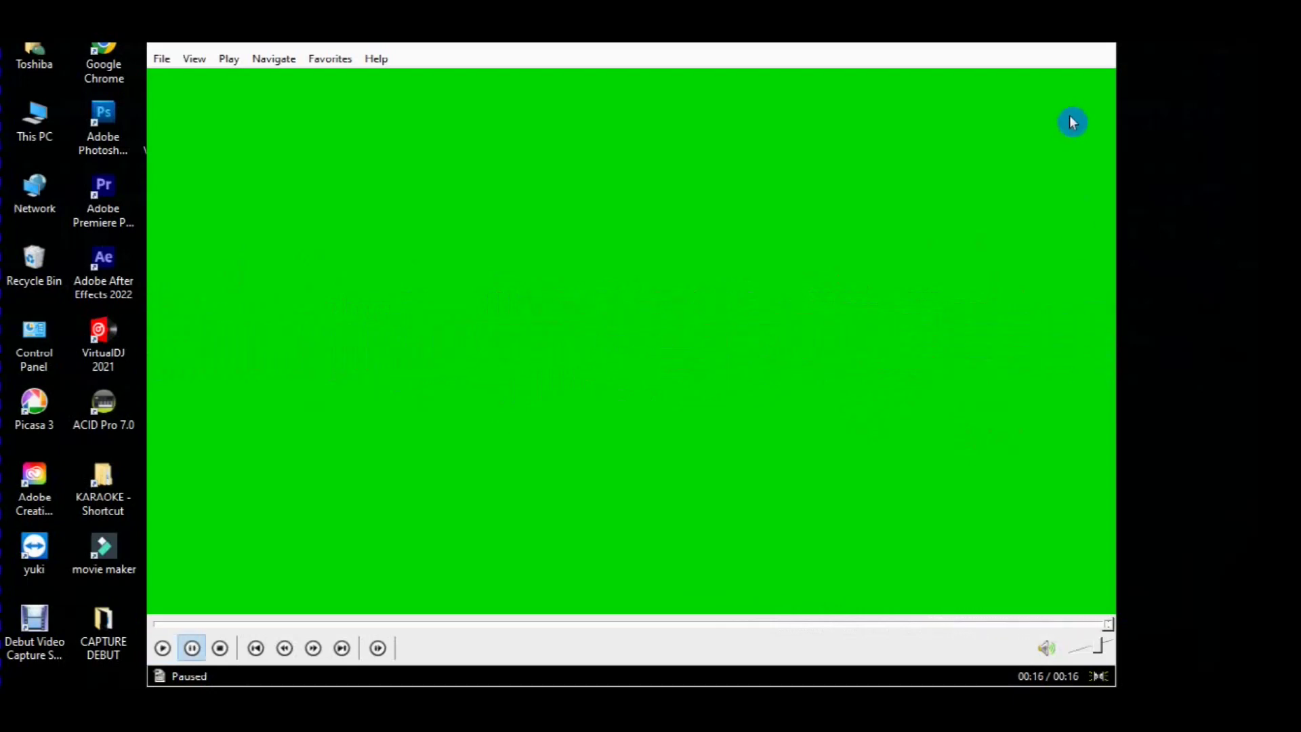
left_click(1128, 33)
left_click(485, 126)
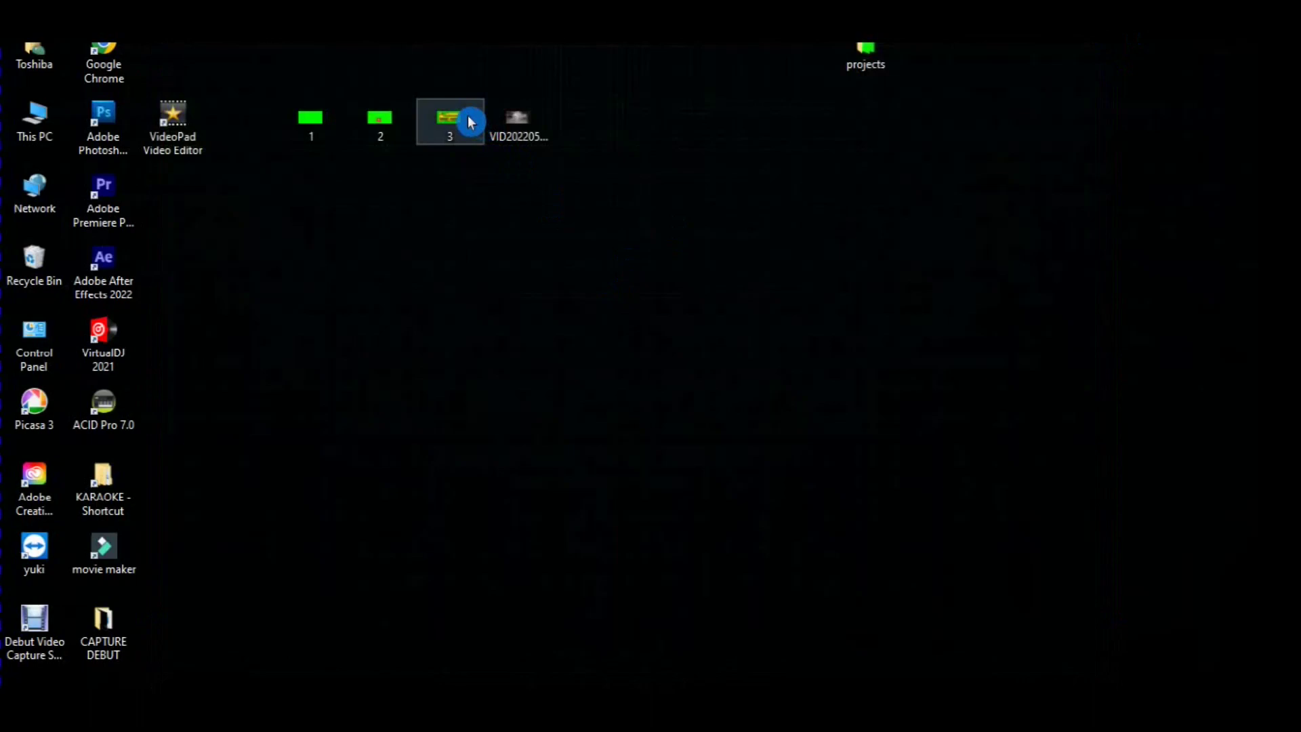
double_click(471, 122)
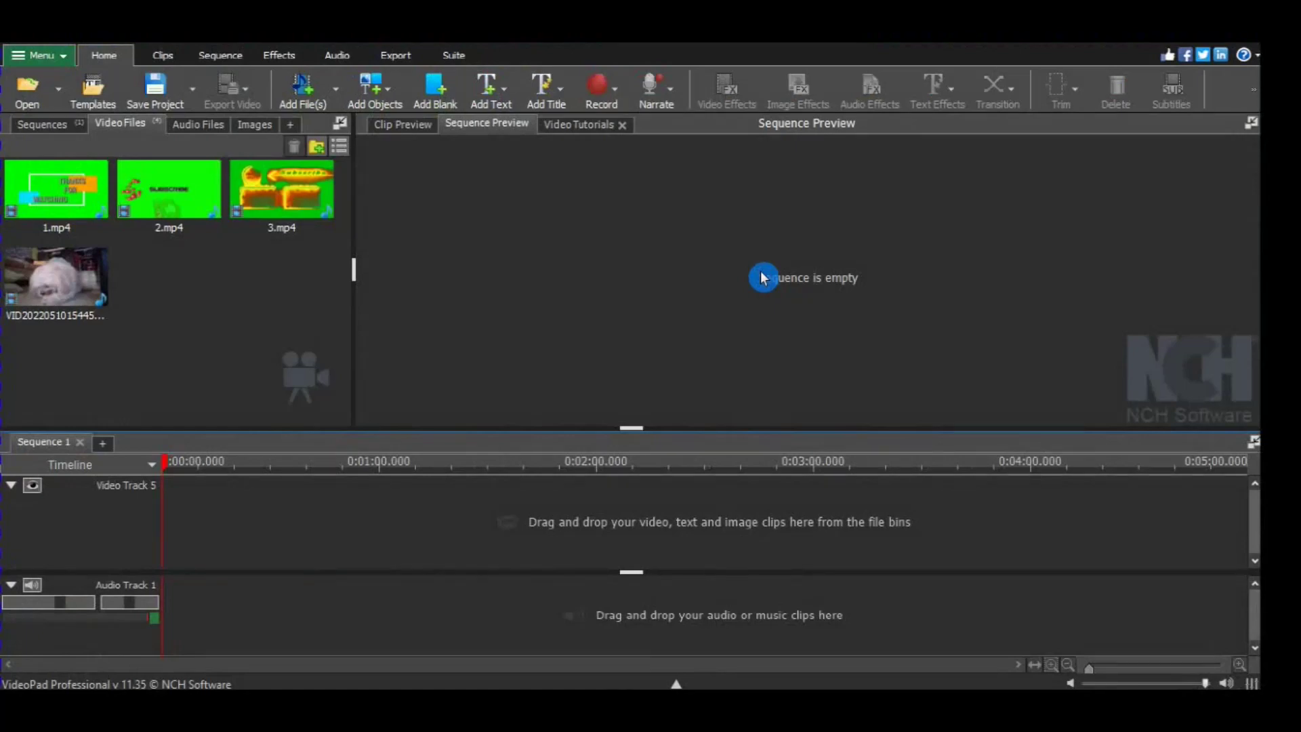
- Drag 1.mp4, 2.mp4 and 3.mp4 back to back onto Video Track 5
left_click_drag(80, 214, 218, 542)
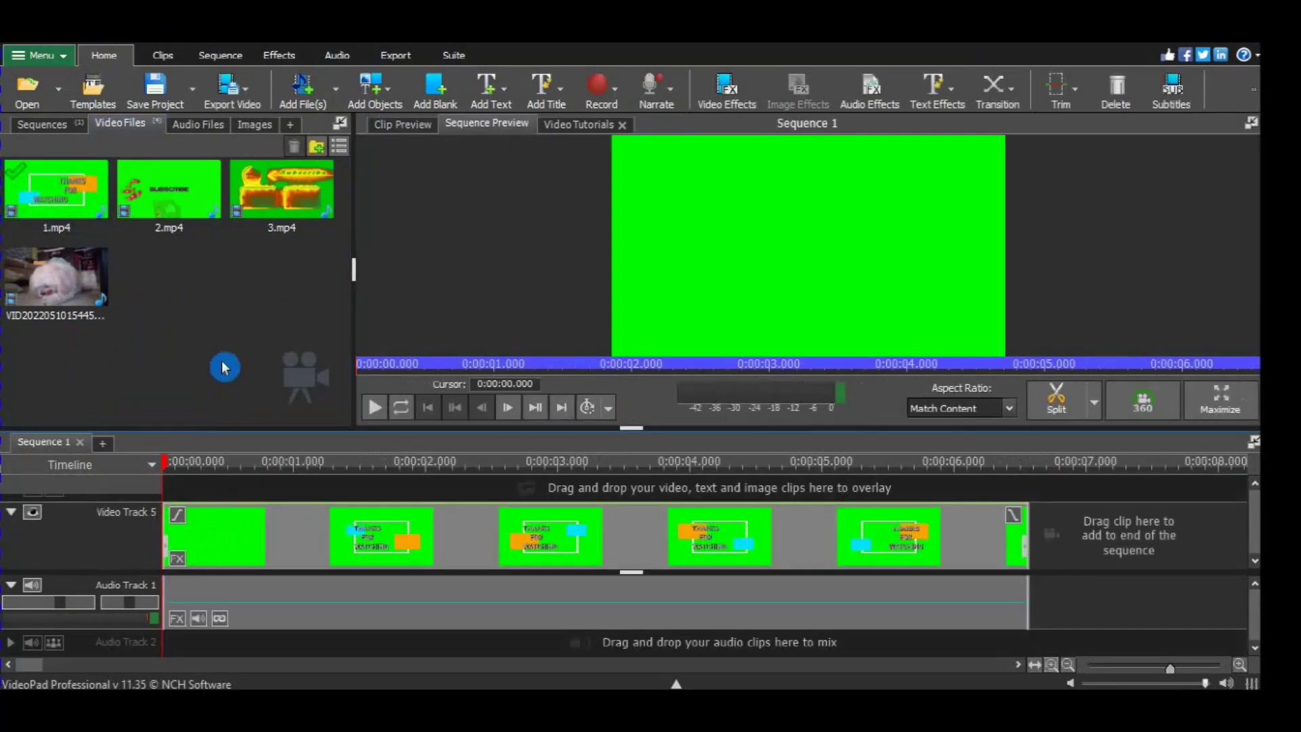
left_click_drag(188, 192, 1096, 568)
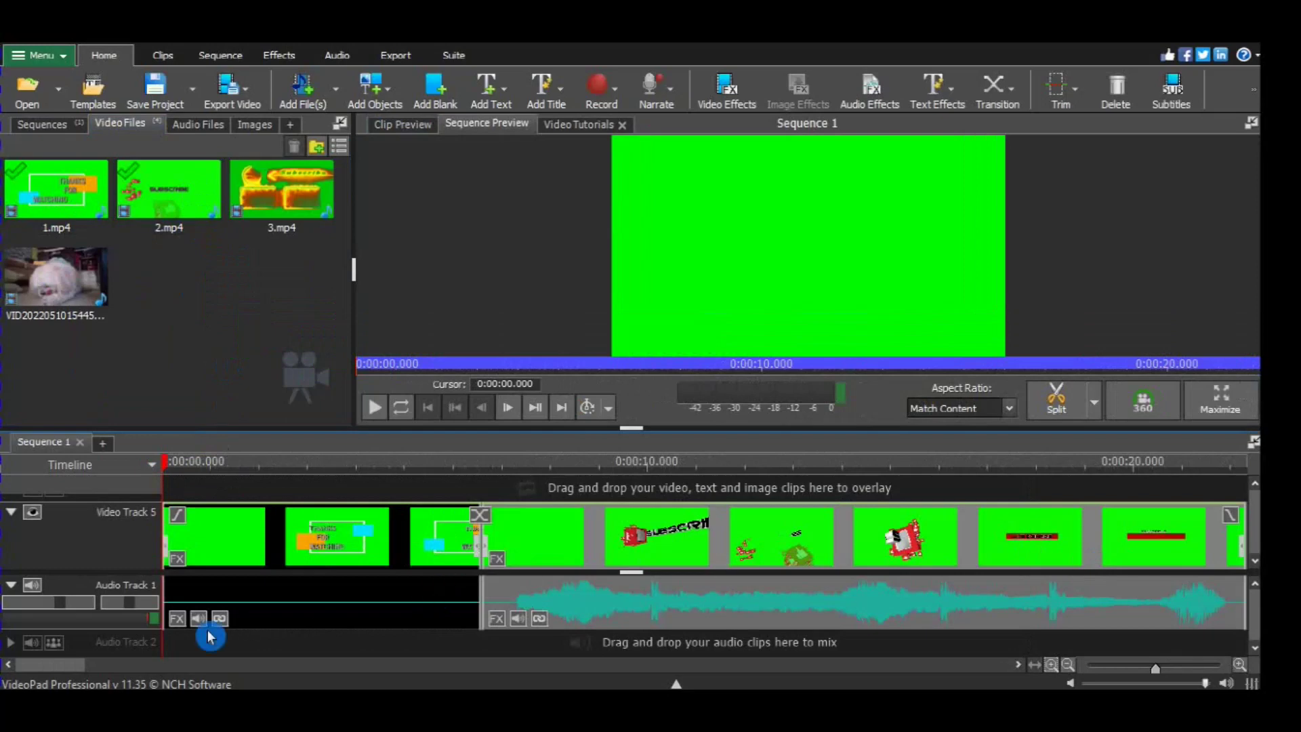
left_click(119, 683)
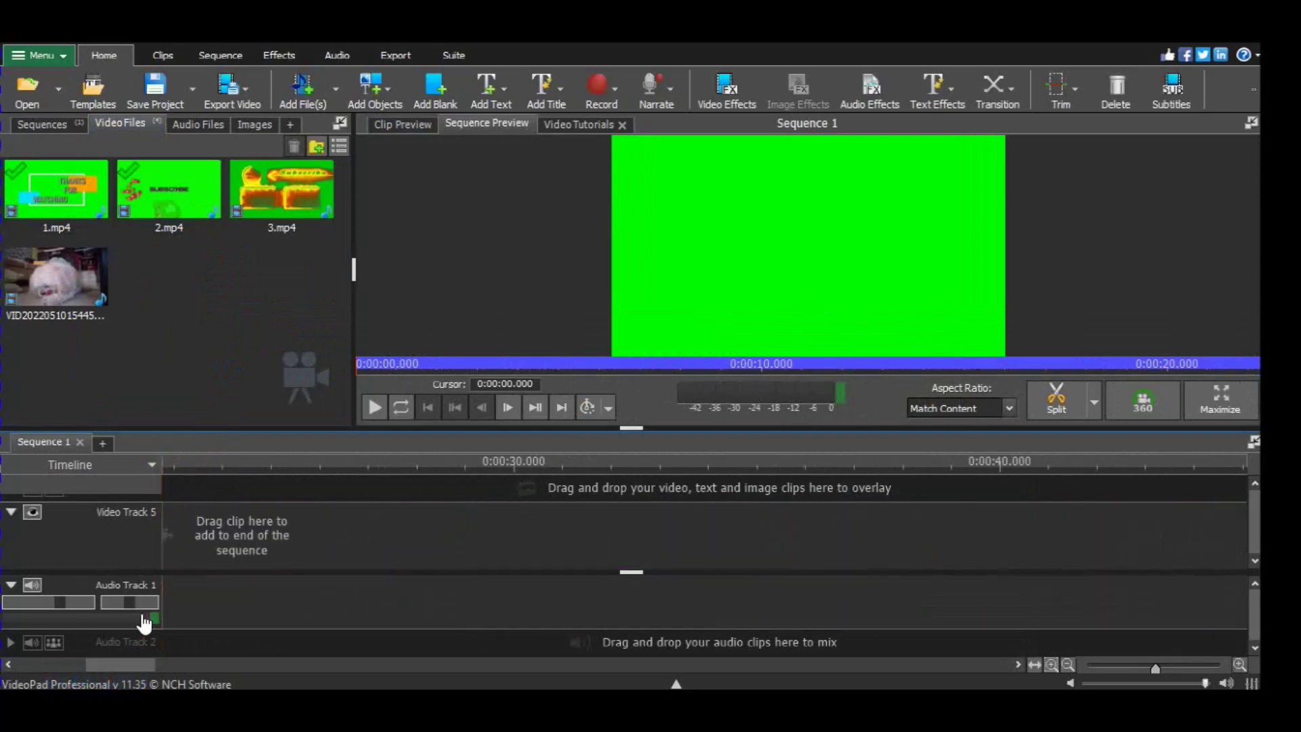
left_click(88, 681)
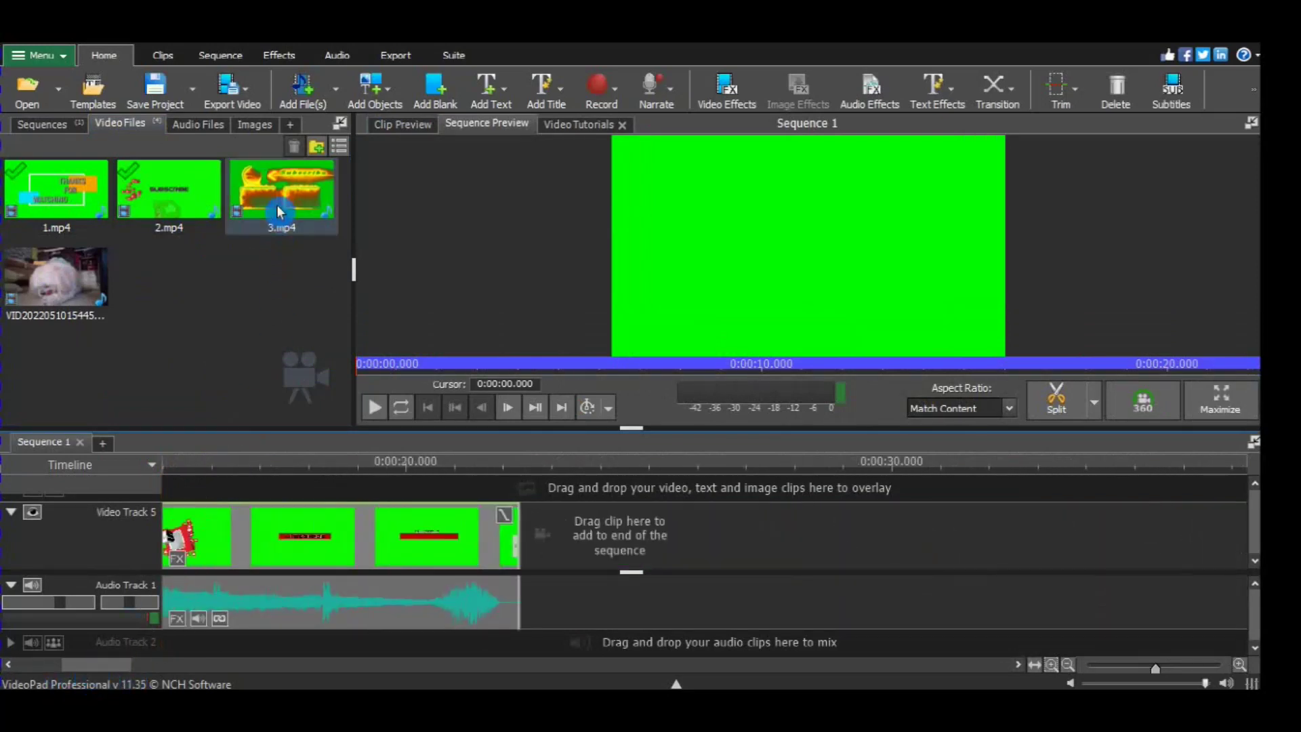
left_click_drag(279, 200, 580, 546)
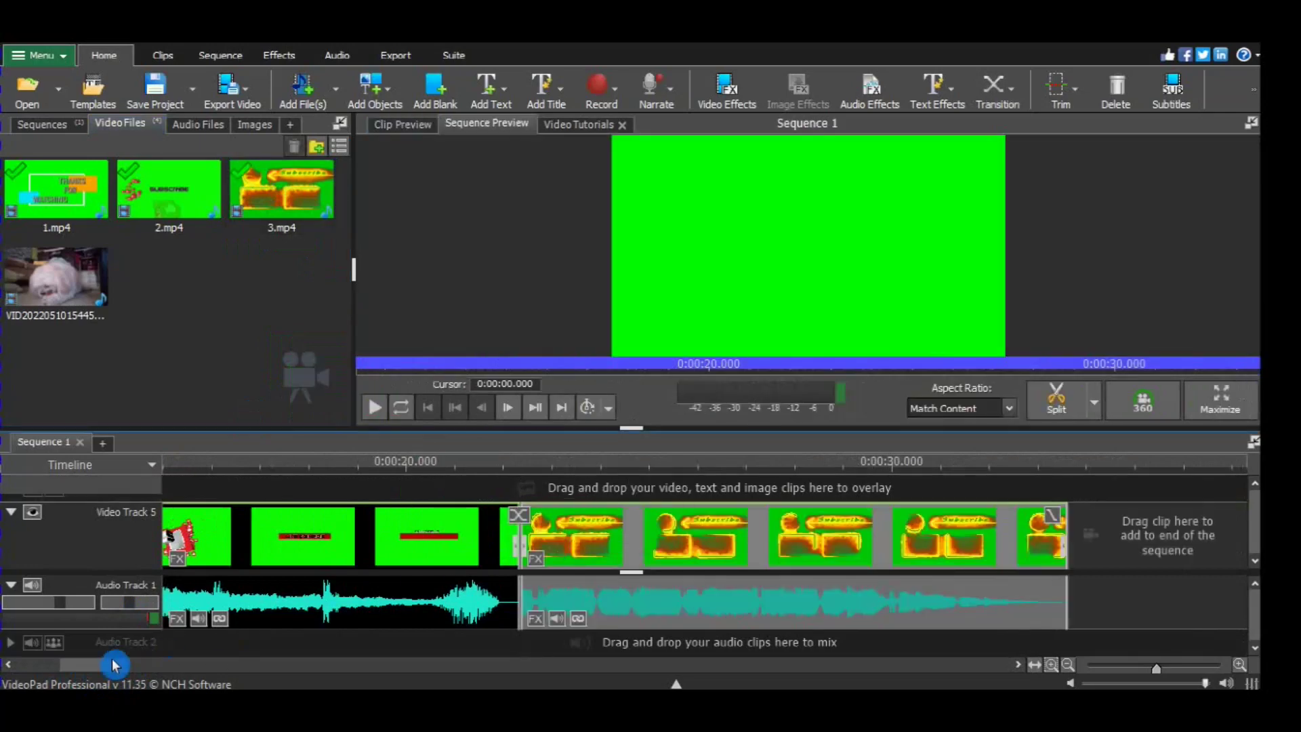
left_click_drag(115, 665, 67, 667)
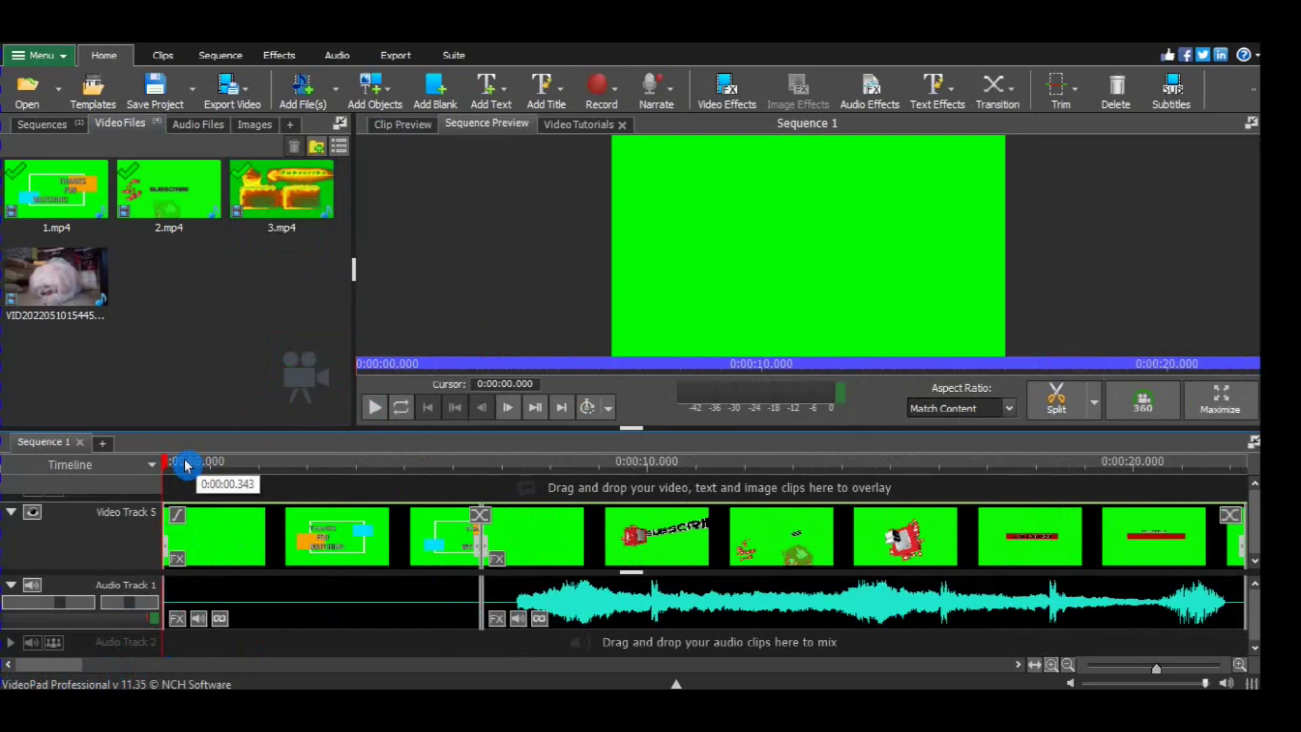
- Play the sequence and lower 2.mp4's audio clip volume to about half
key("space")
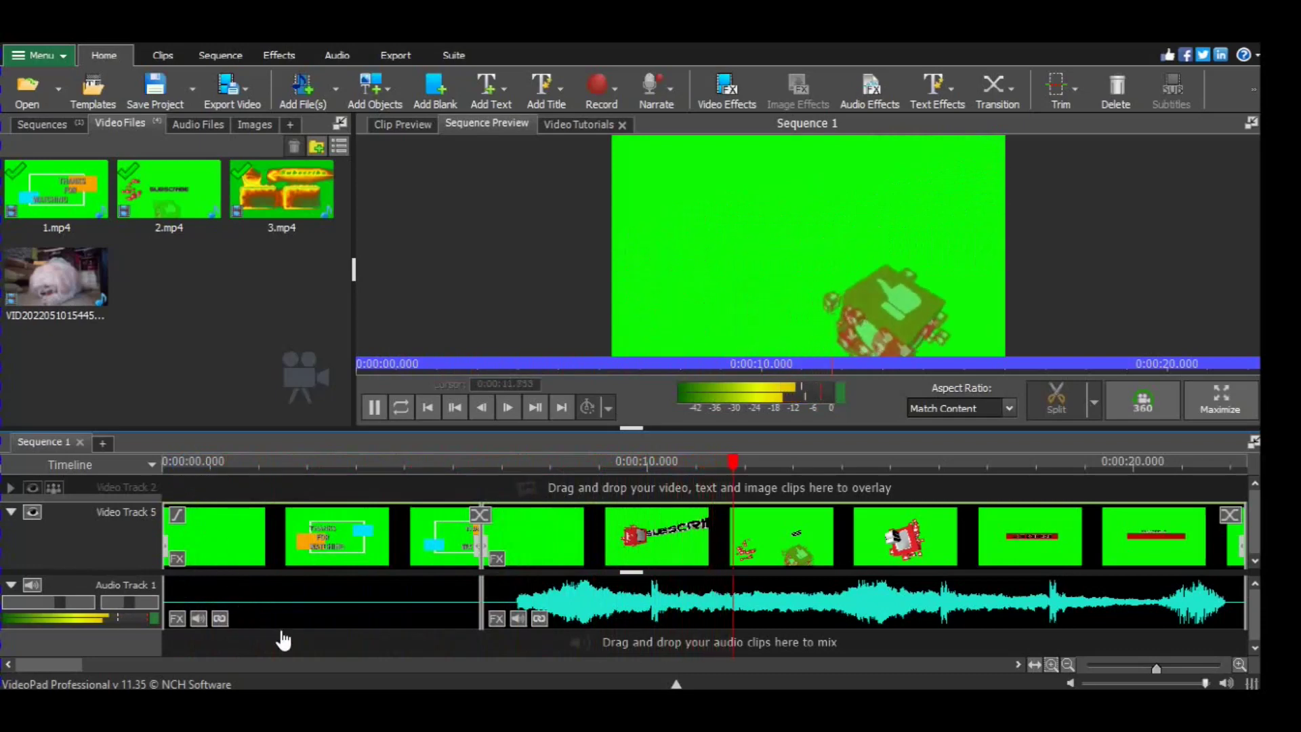
left_click(535, 630)
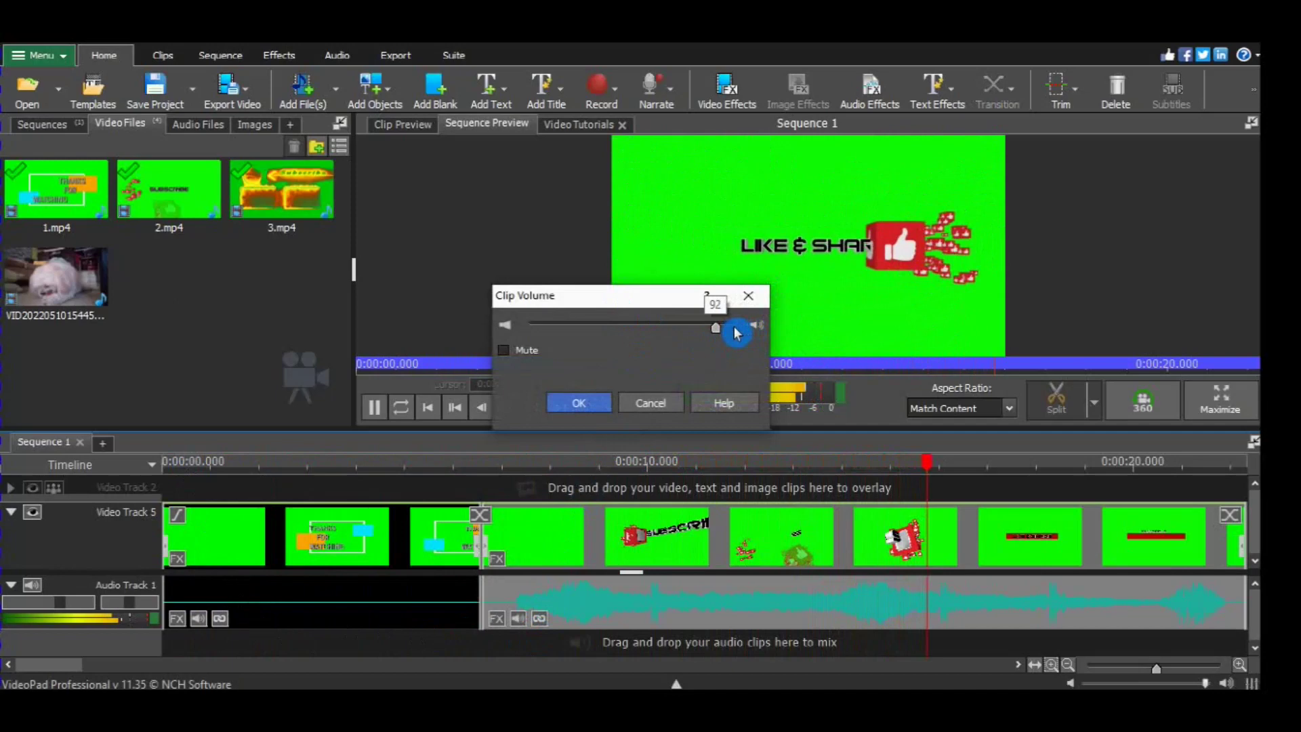
left_click_drag(737, 332, 613, 331)
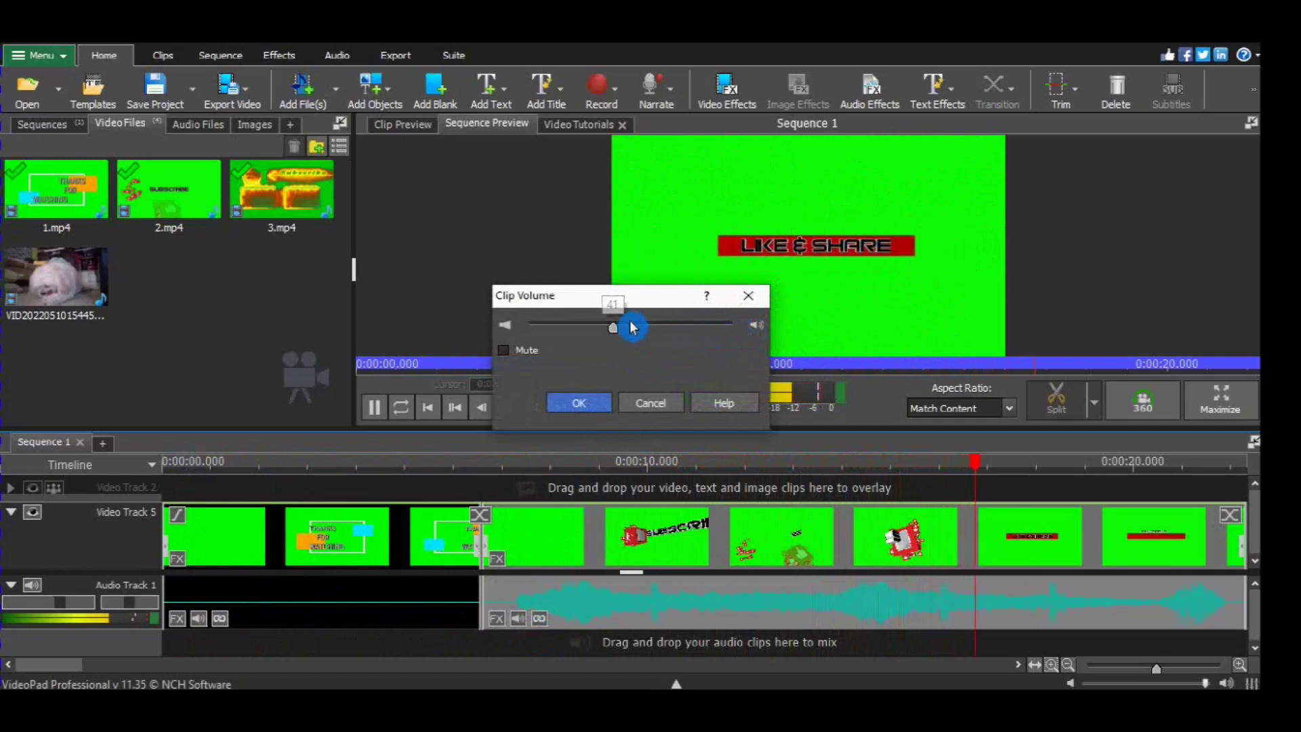
left_click(610, 405)
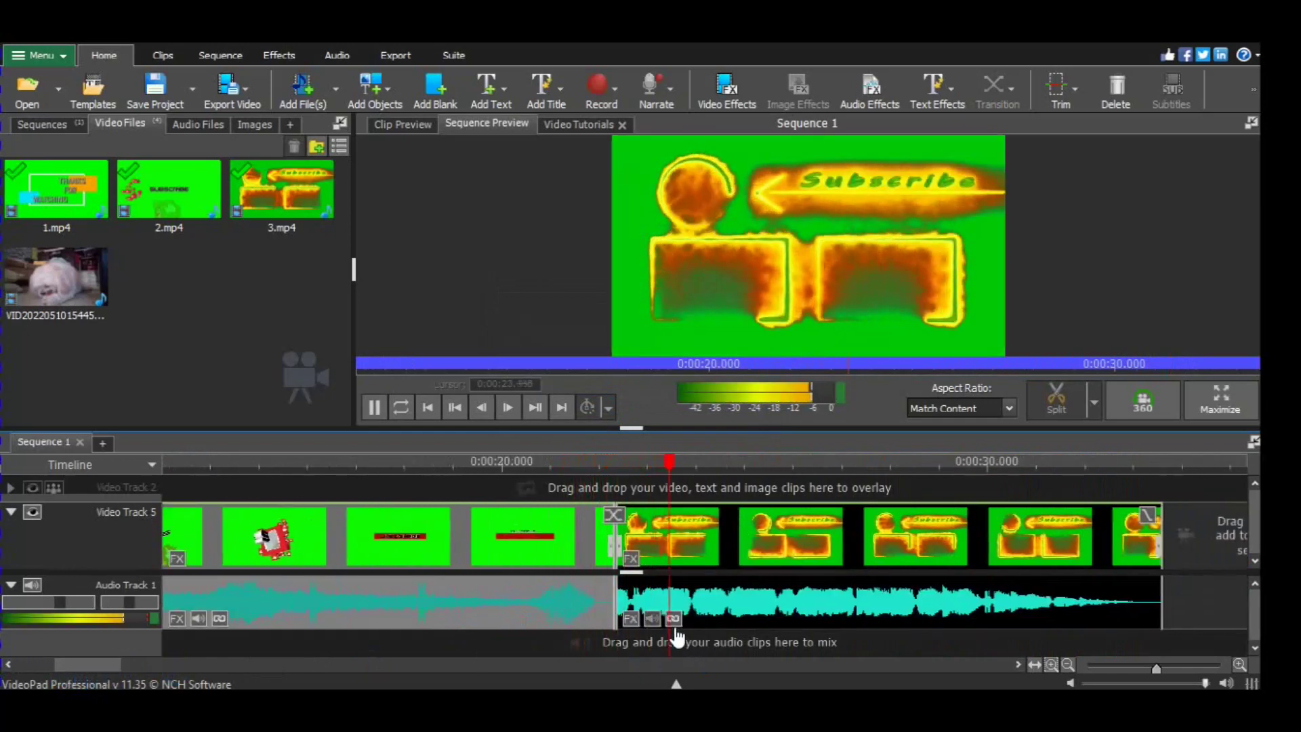
- Lower 3.mp4's audio clip volume to 21 and return the playhead to the start
left_click(652, 618)
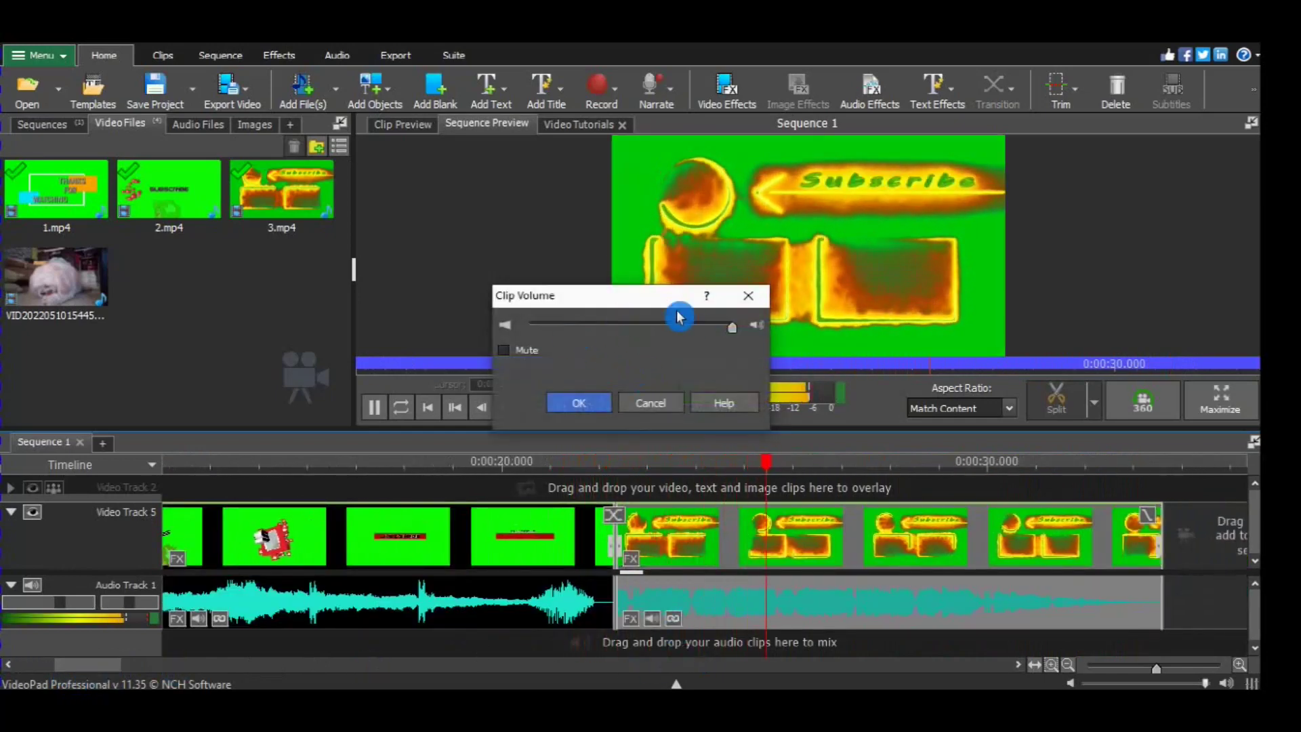
left_click_drag(733, 328, 590, 328)
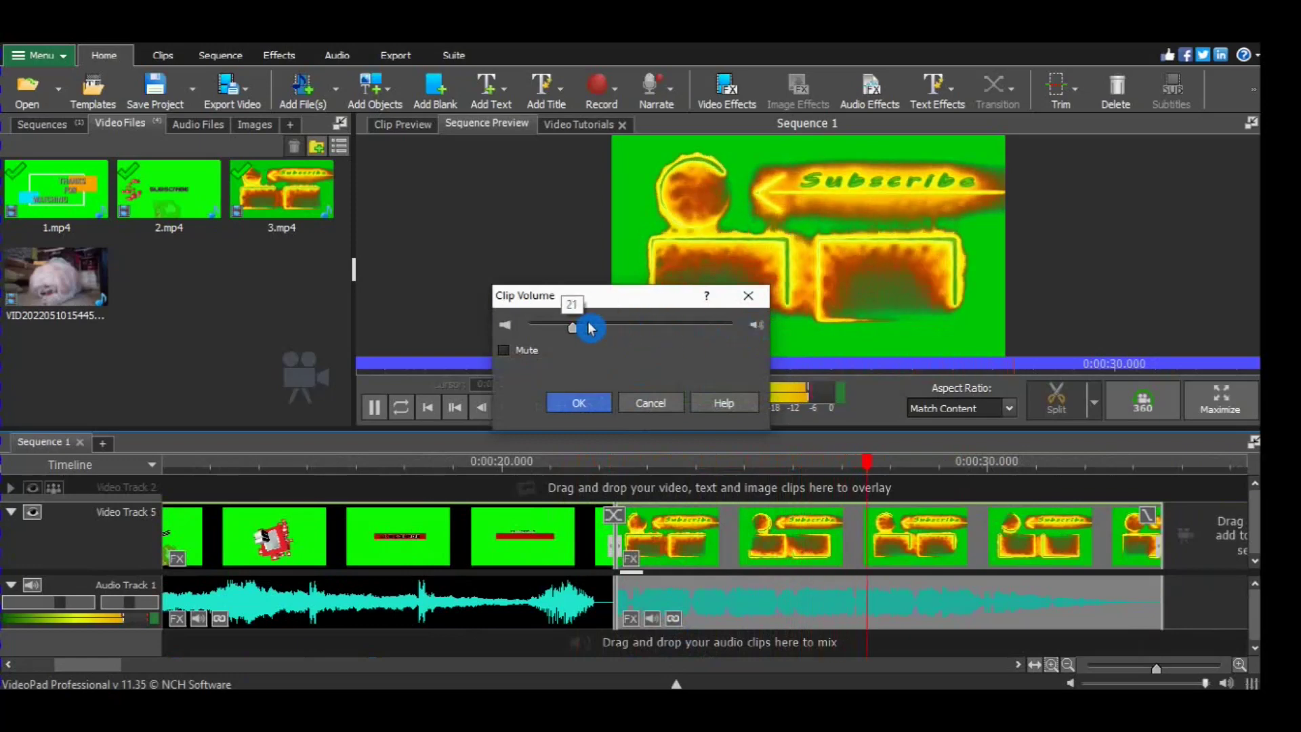
left_click(579, 403)
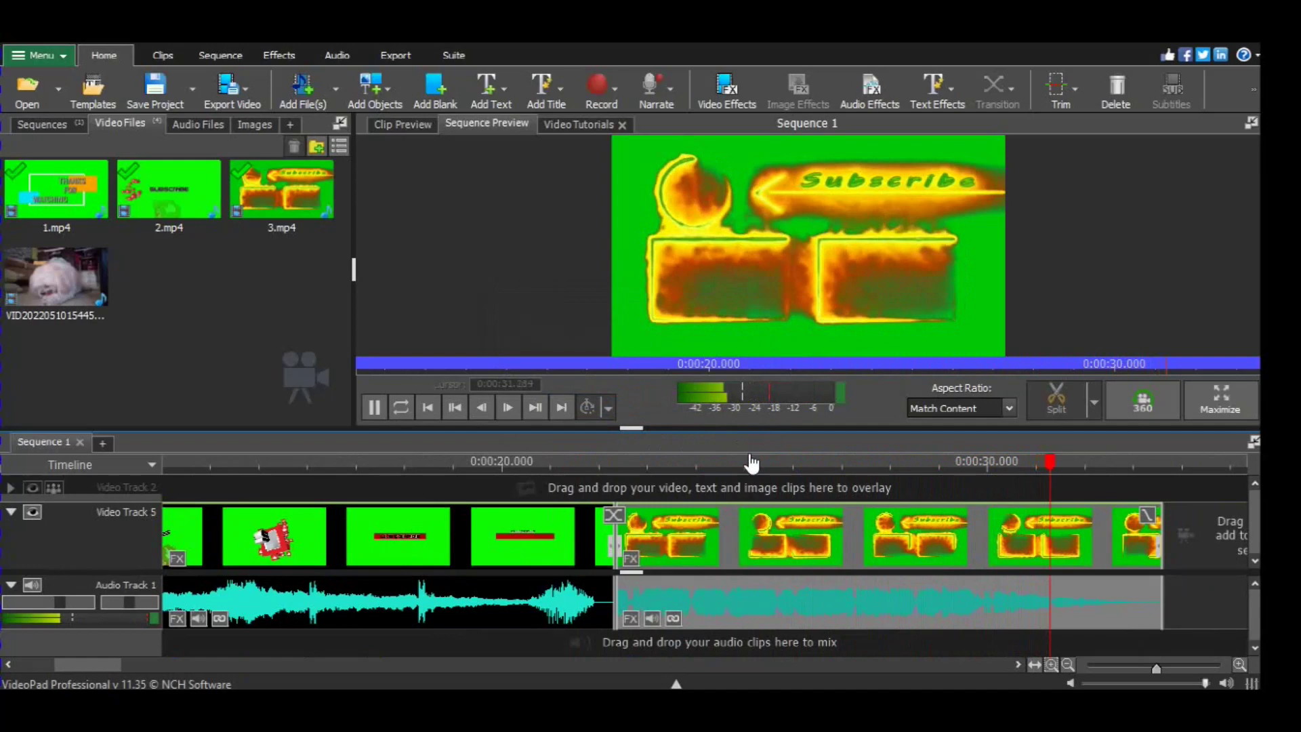
left_click(122, 680)
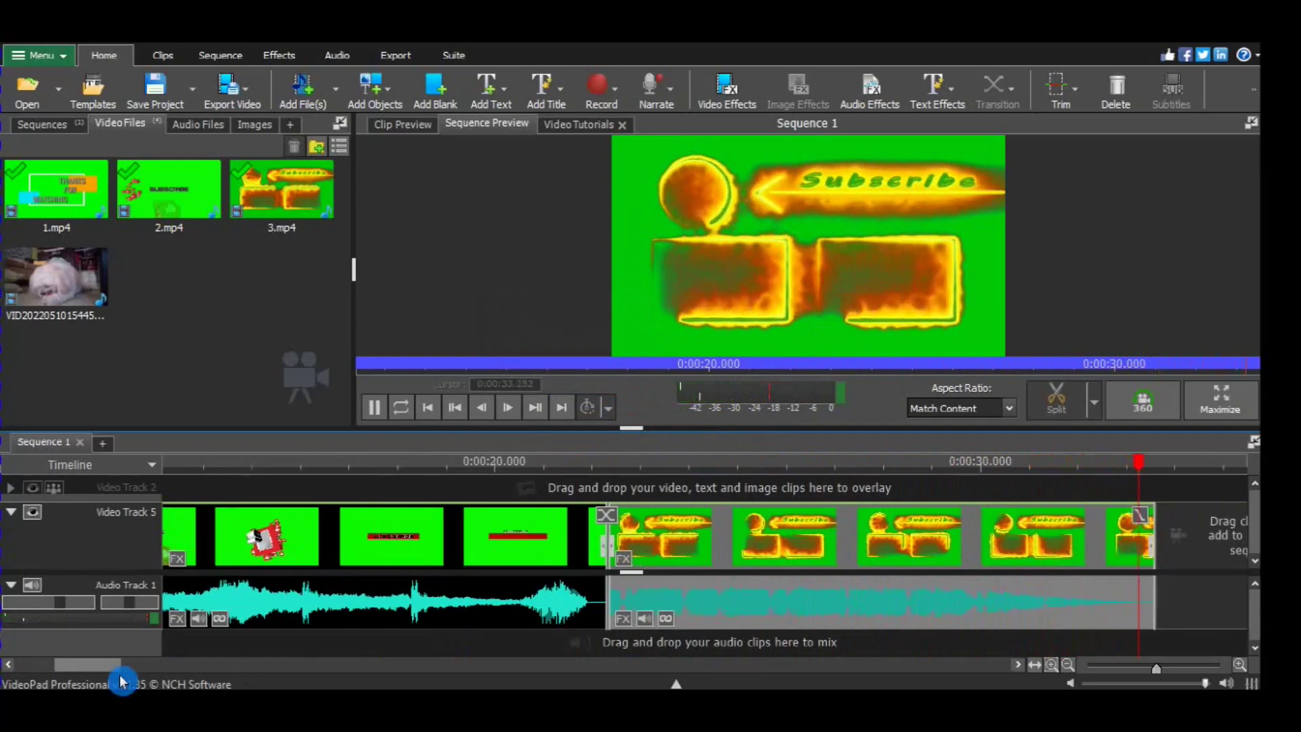
left_click_drag(114, 680, 6, 680)
left_click_drag(230, 462, 182, 463)
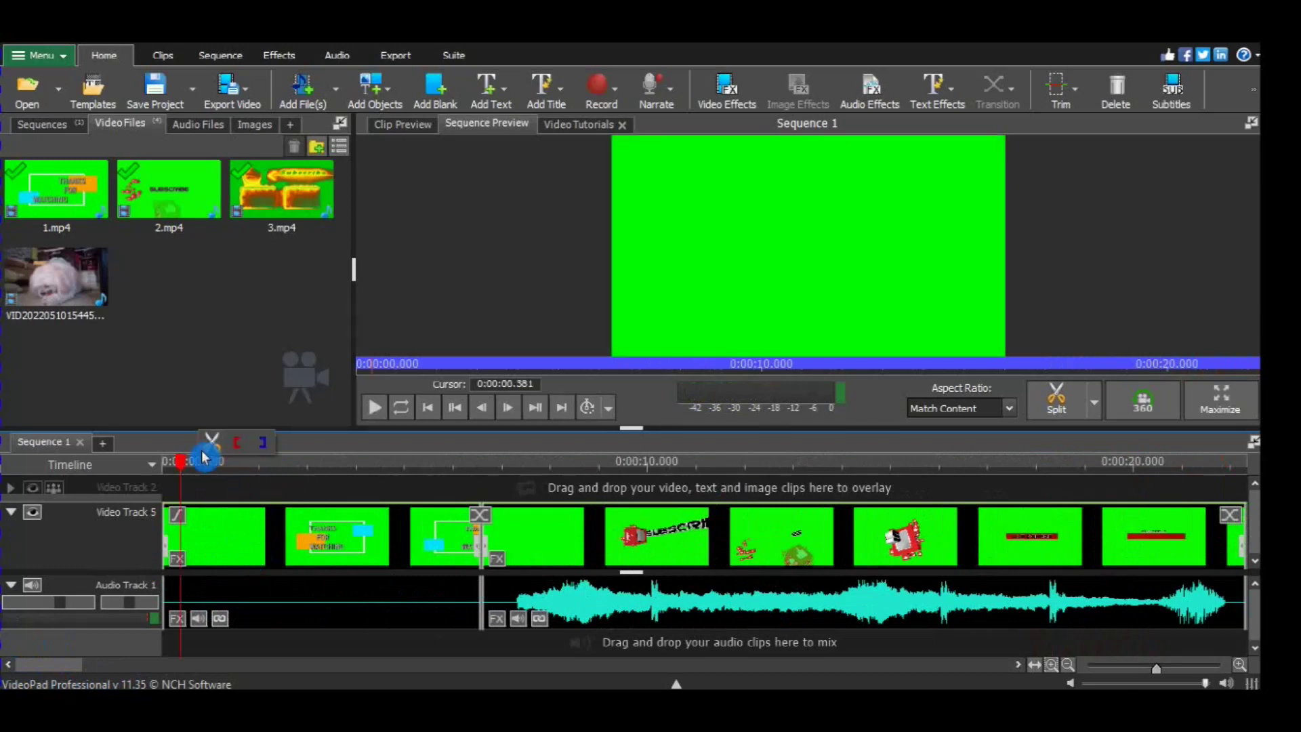
- Apply the Green Screen effect to 1.mp4 through its Effects settings
left_click(235, 528)
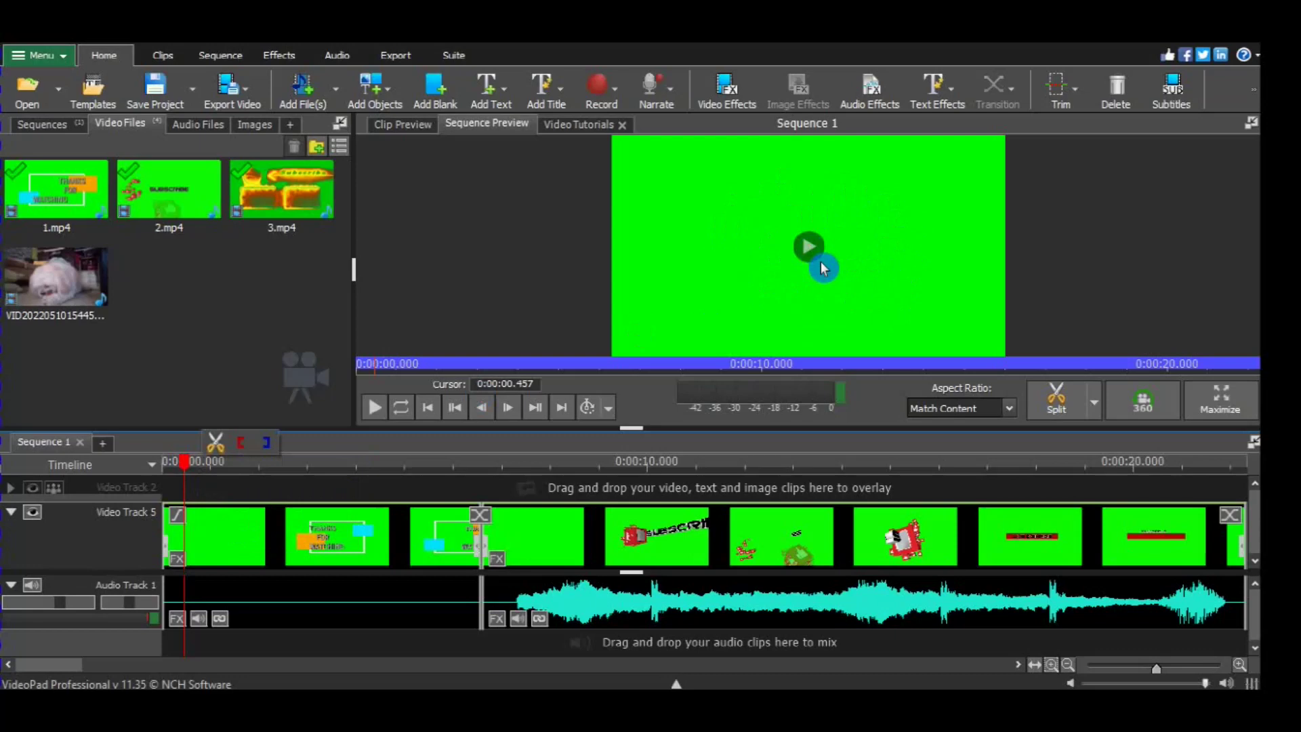
right_click(230, 540)
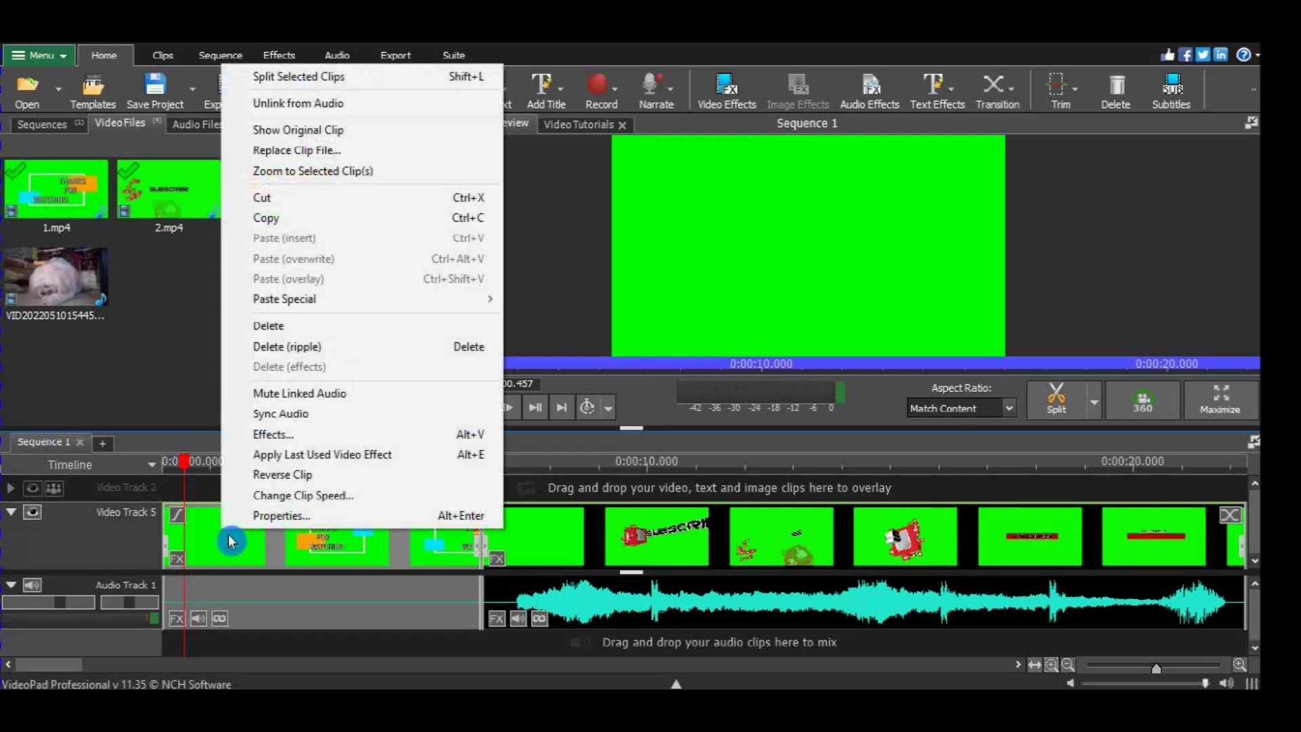
left_click(329, 436)
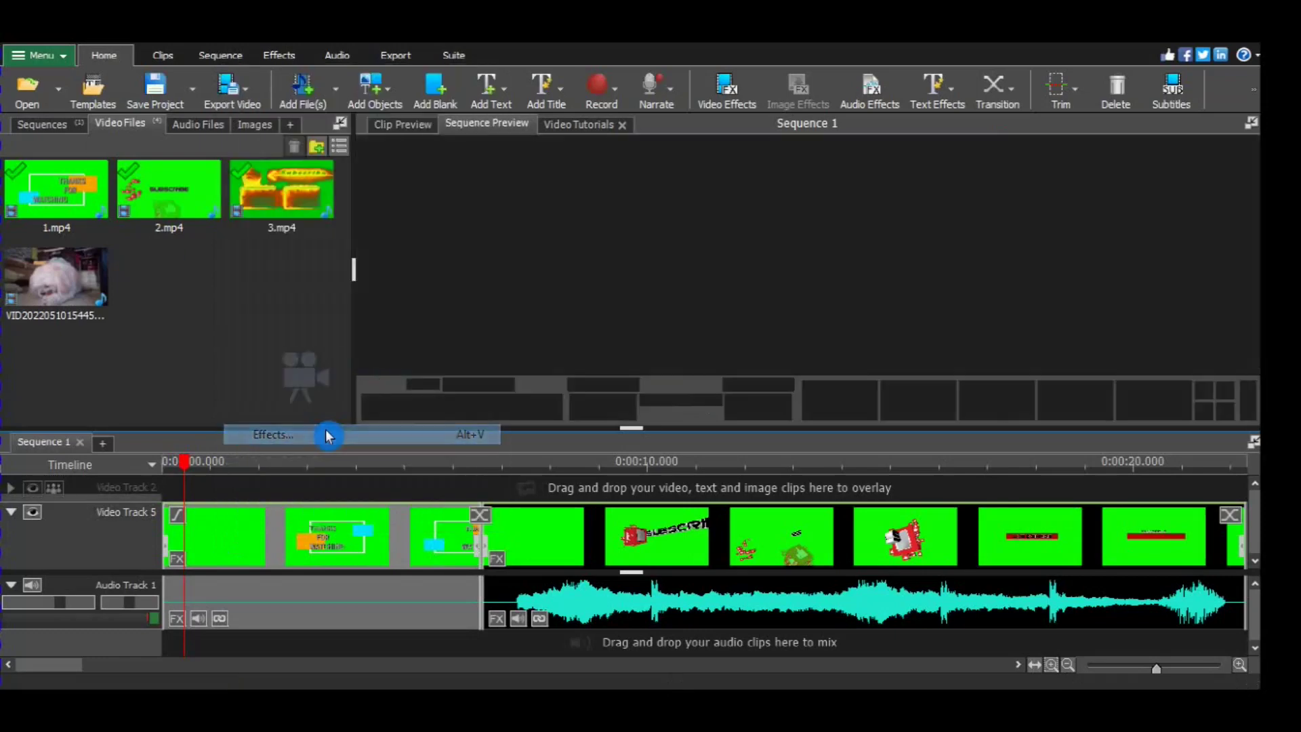
scroll(544, 244, "down", 5)
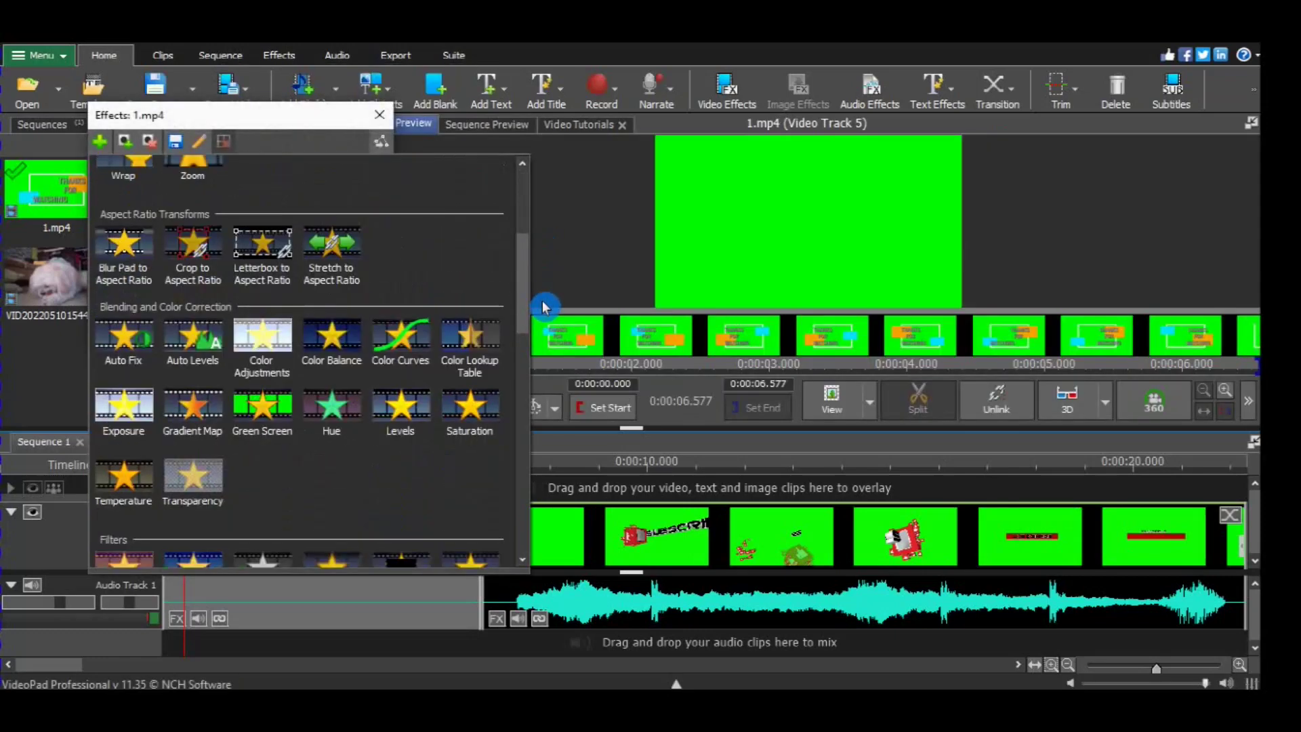
left_click(269, 376)
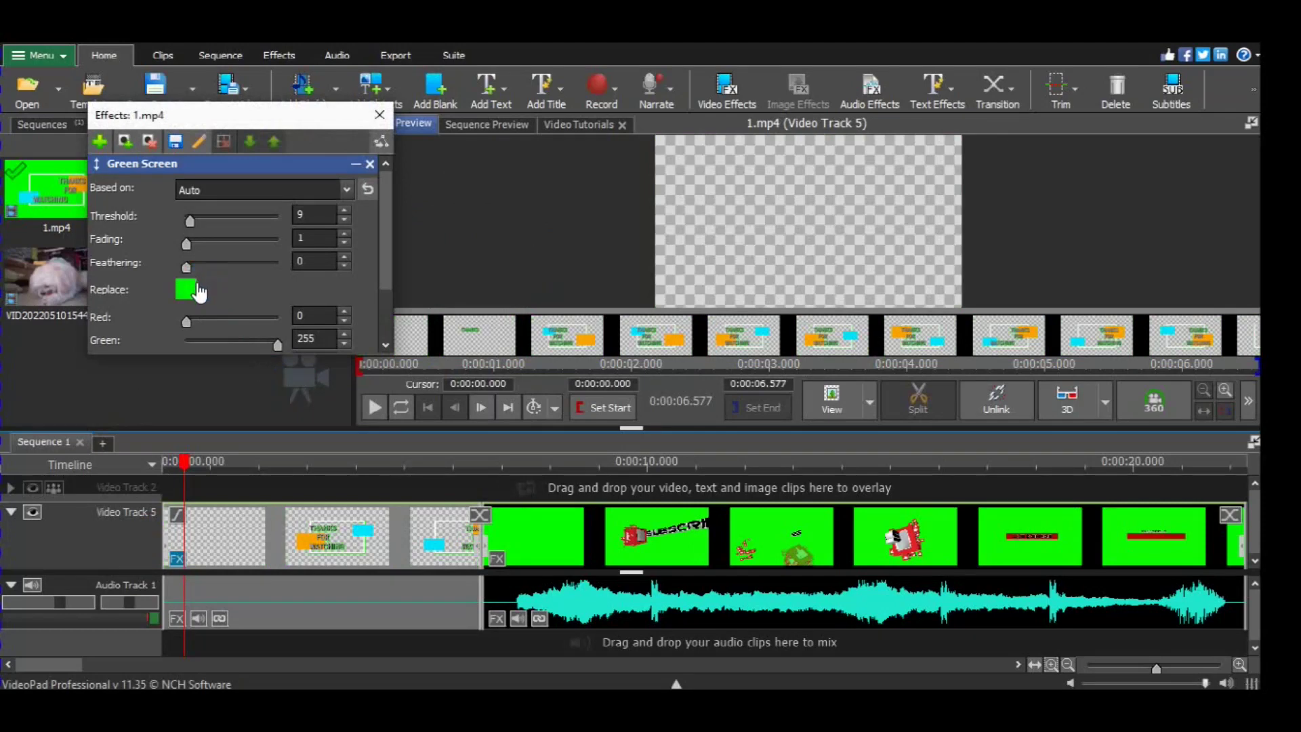
left_click(265, 467)
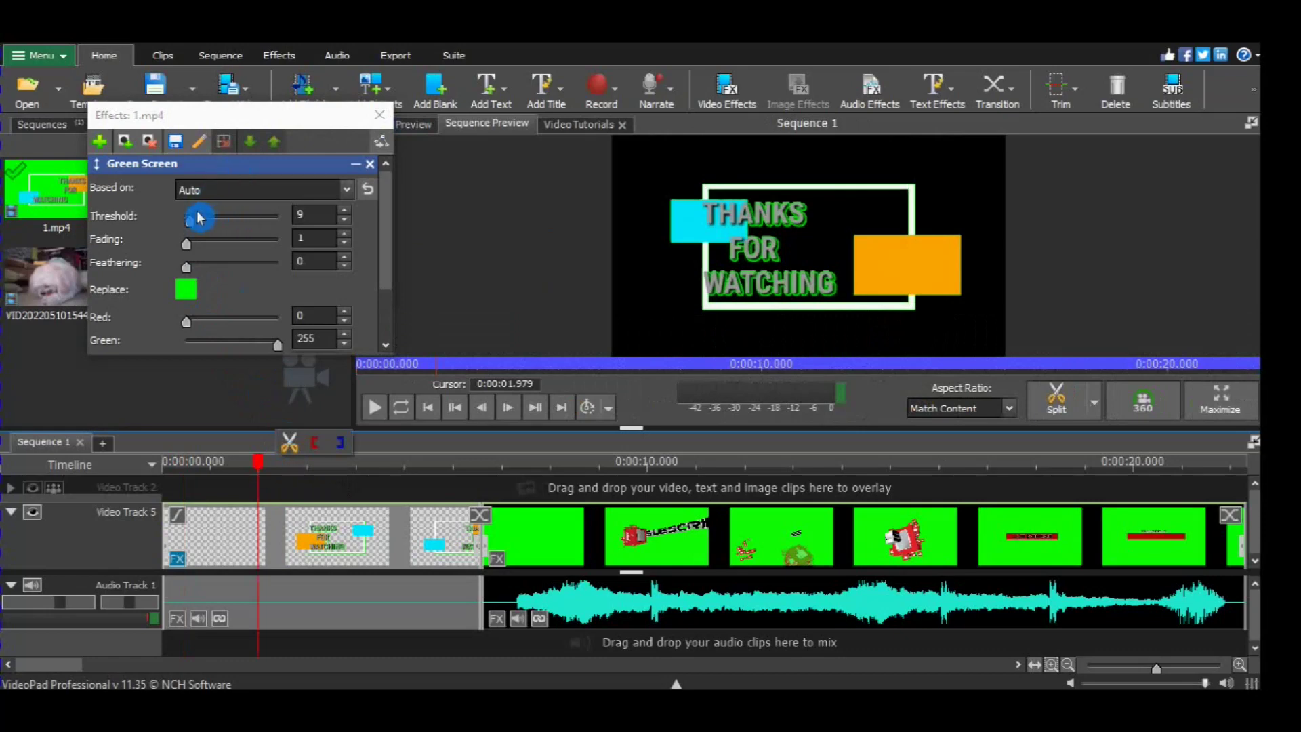
- Set Threshold 103 and Fading 14, preview the key, and close the Effects dialog
left_click_drag(199, 217, 232, 218)
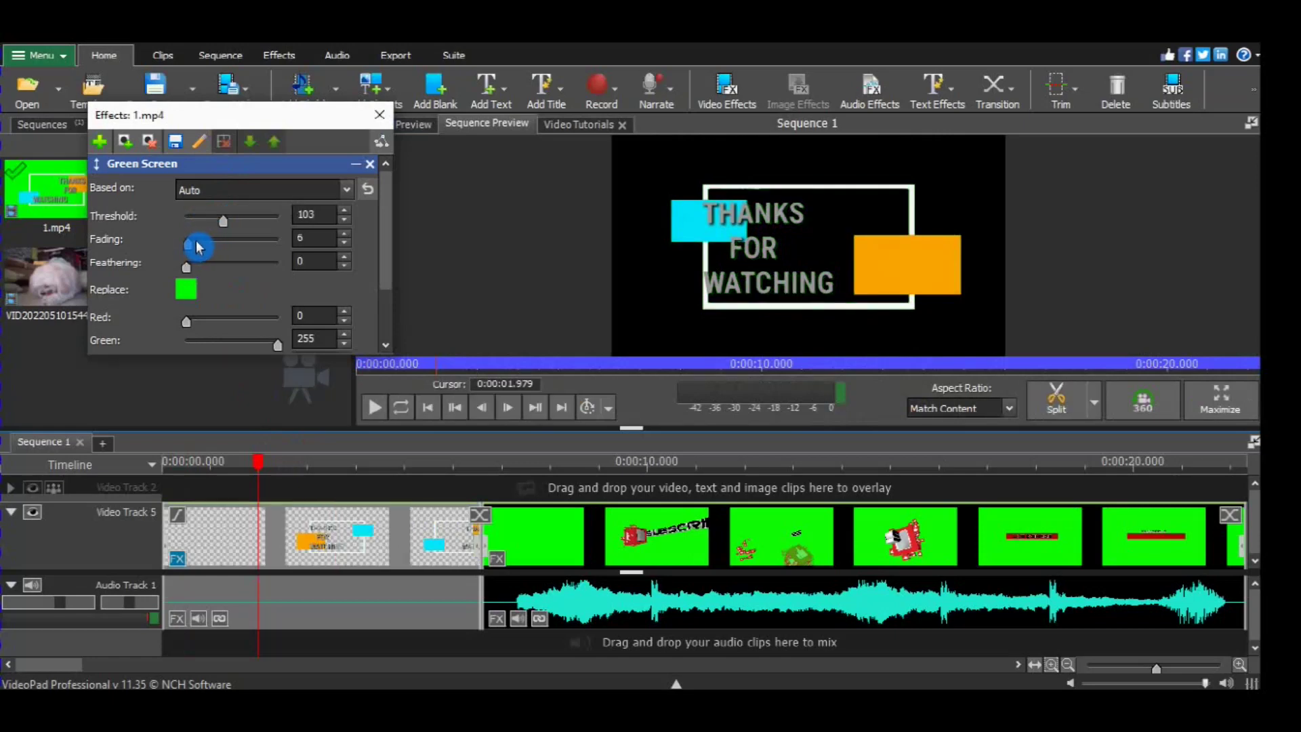
left_click_drag(198, 246, 201, 246)
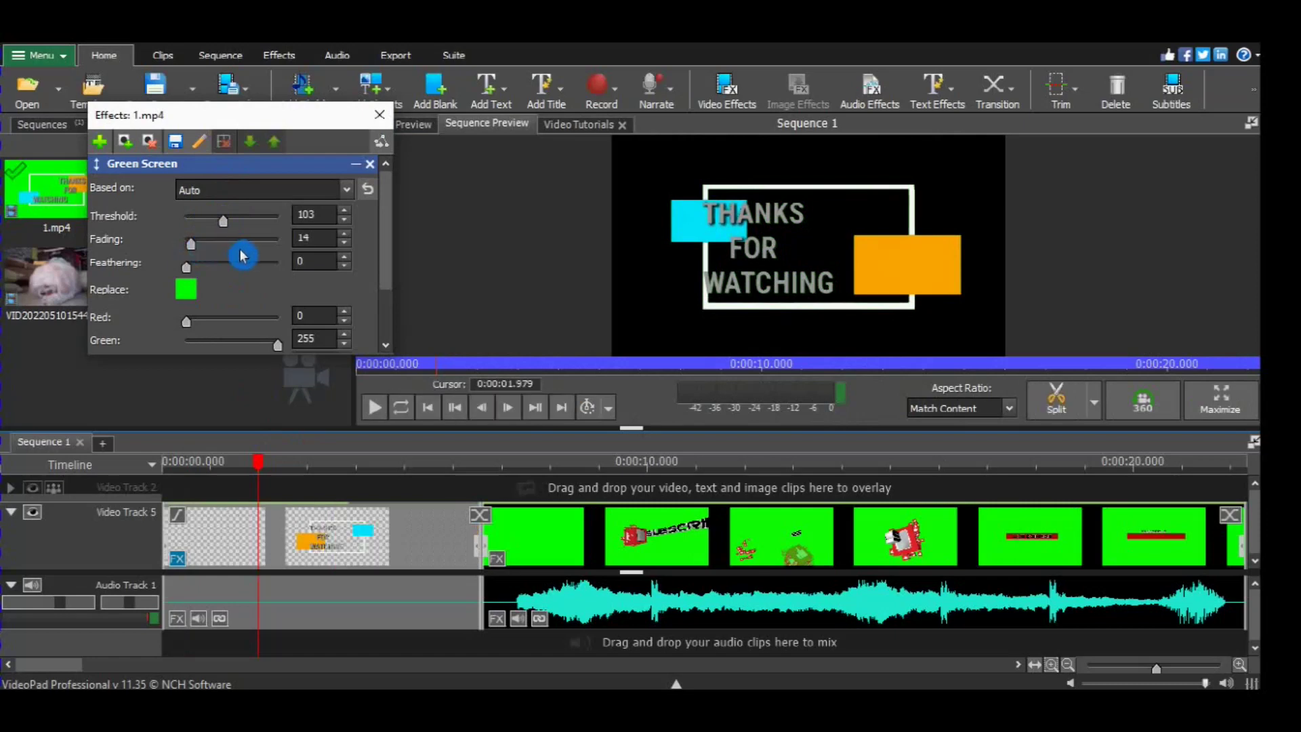
key("space")
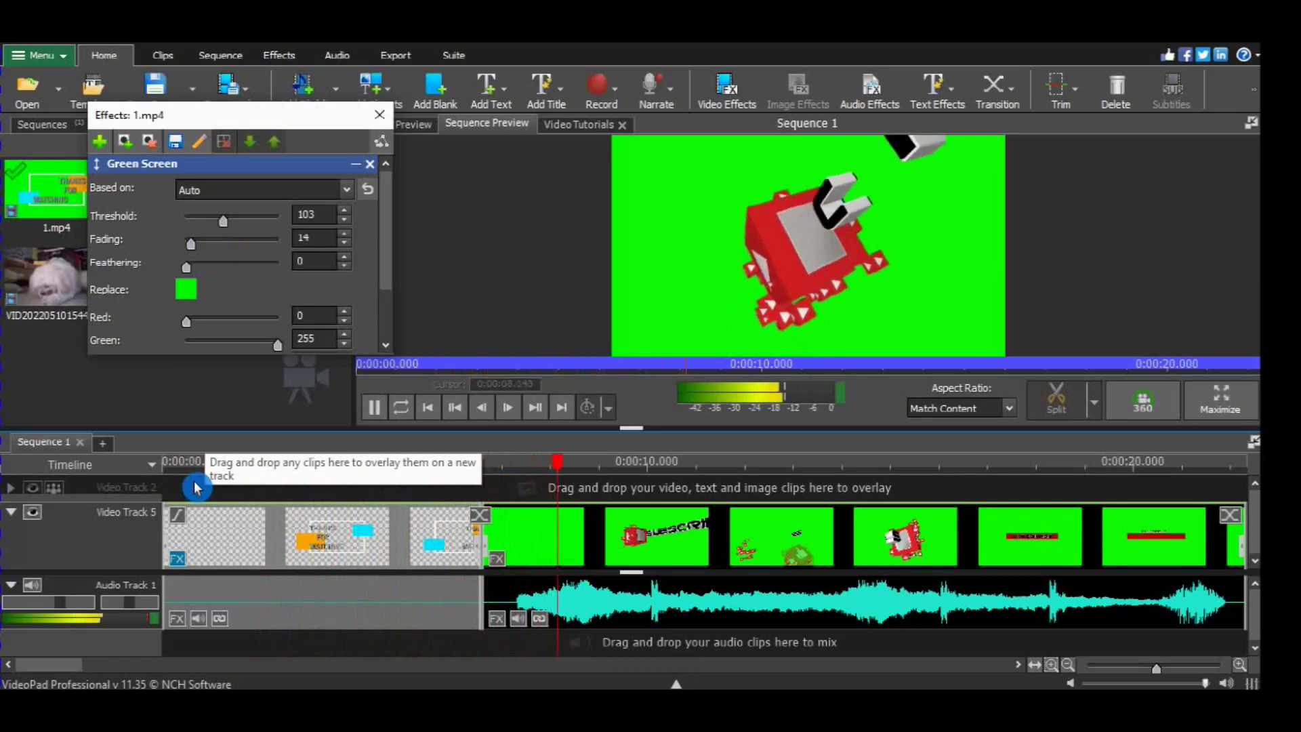
left_click(379, 114)
- Apply the Green Screen effect to 2.mp4 via its Effects settings
key("space")
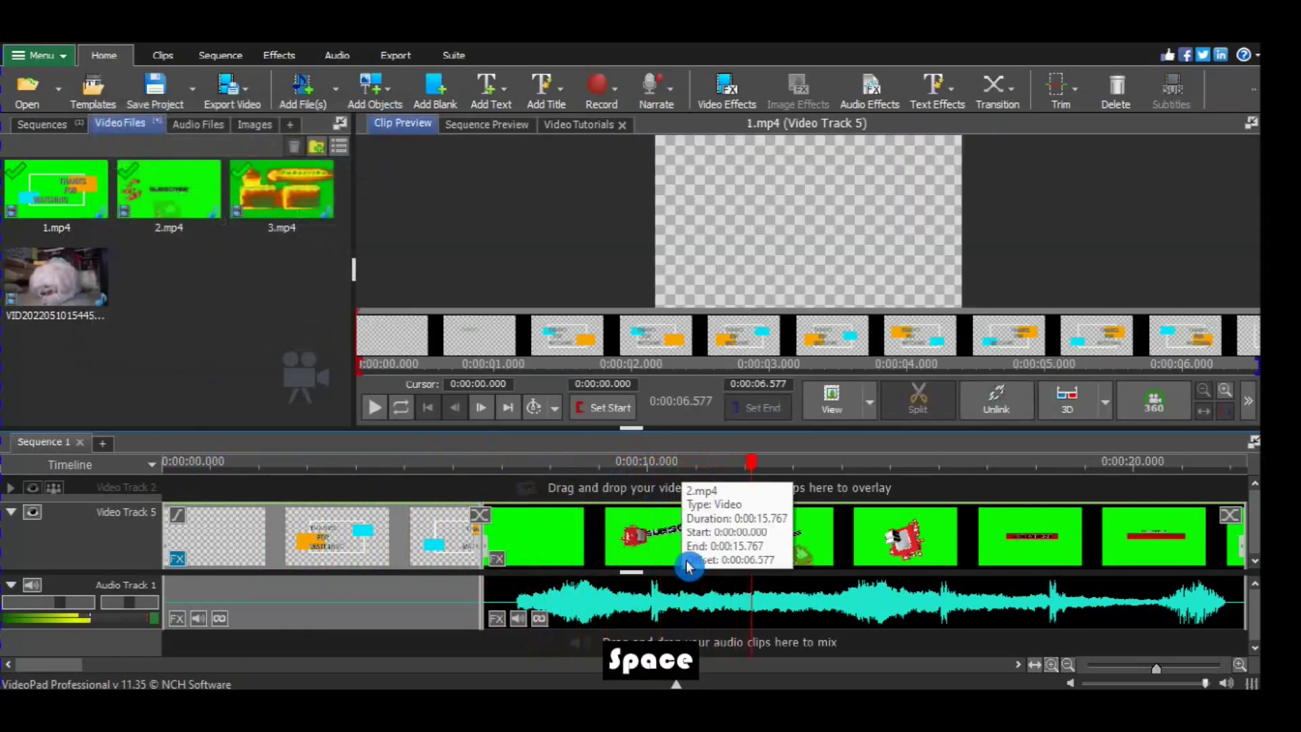
right_click(678, 554)
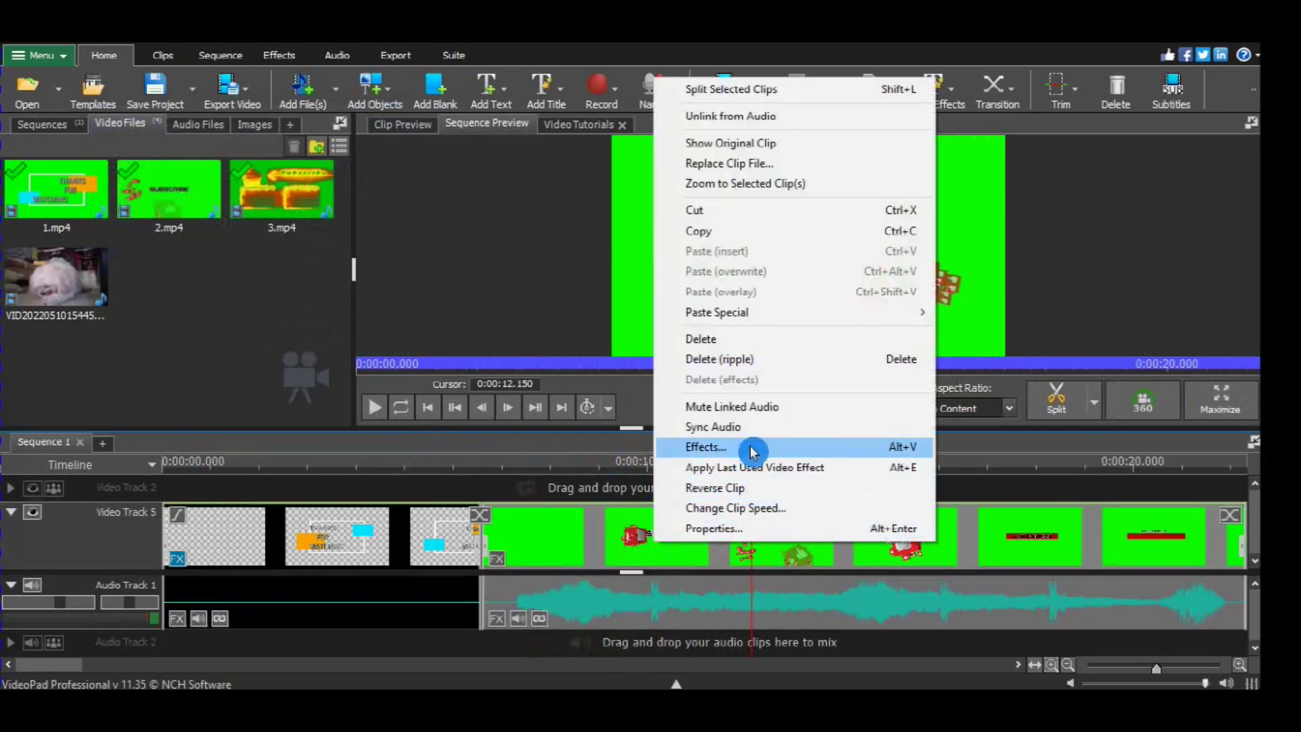
left_click(704, 447)
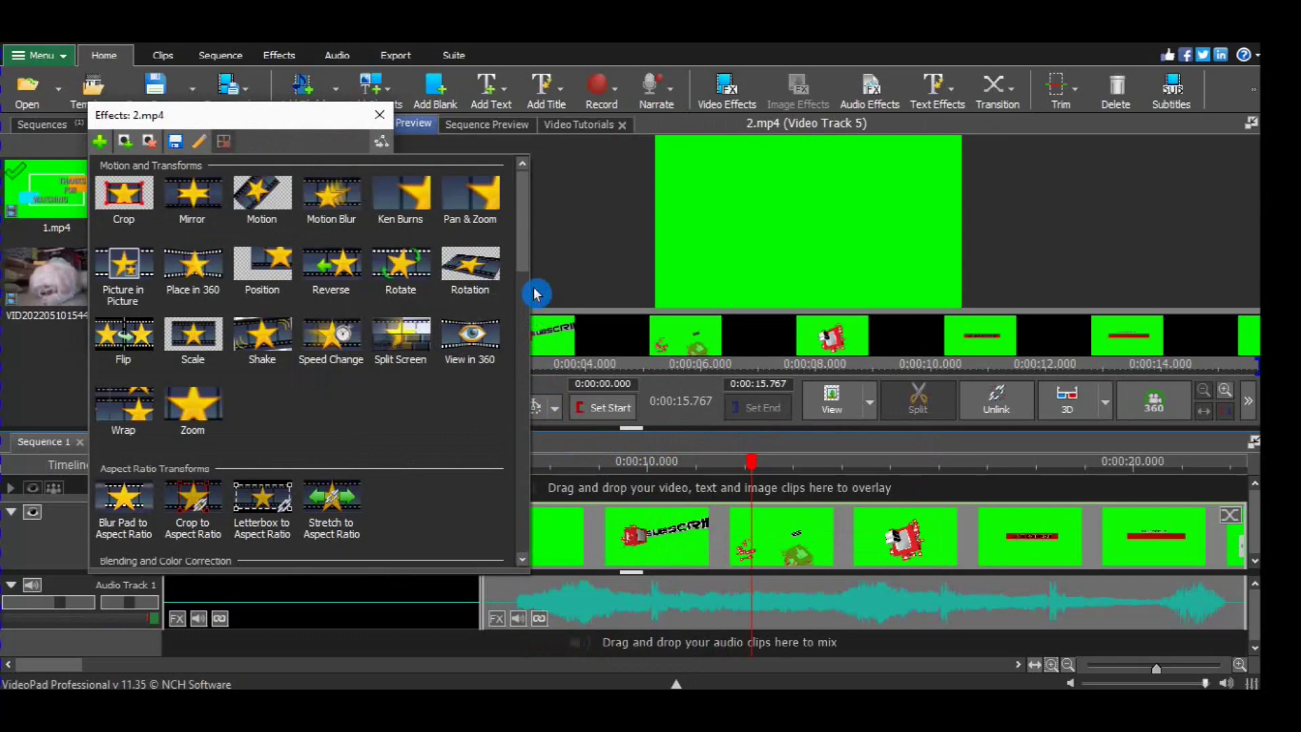
left_click_drag(526, 256, 525, 332)
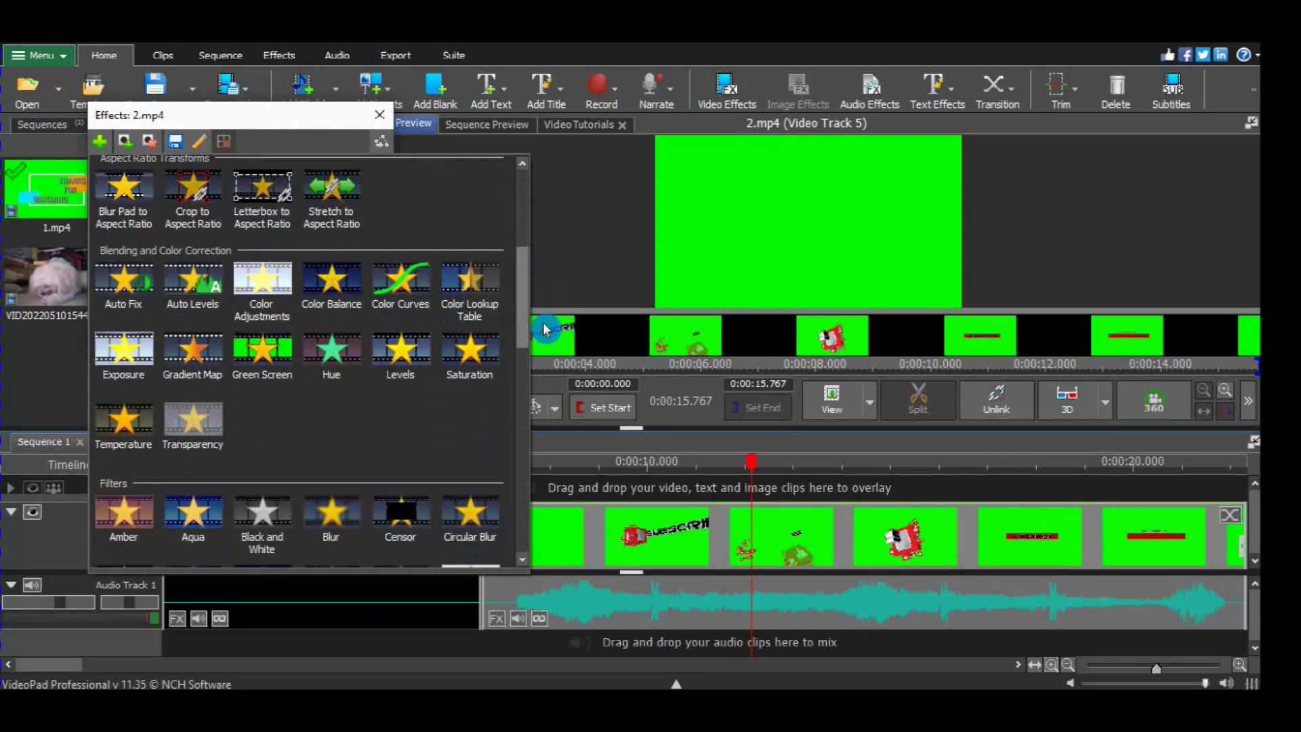
left_click(284, 358)
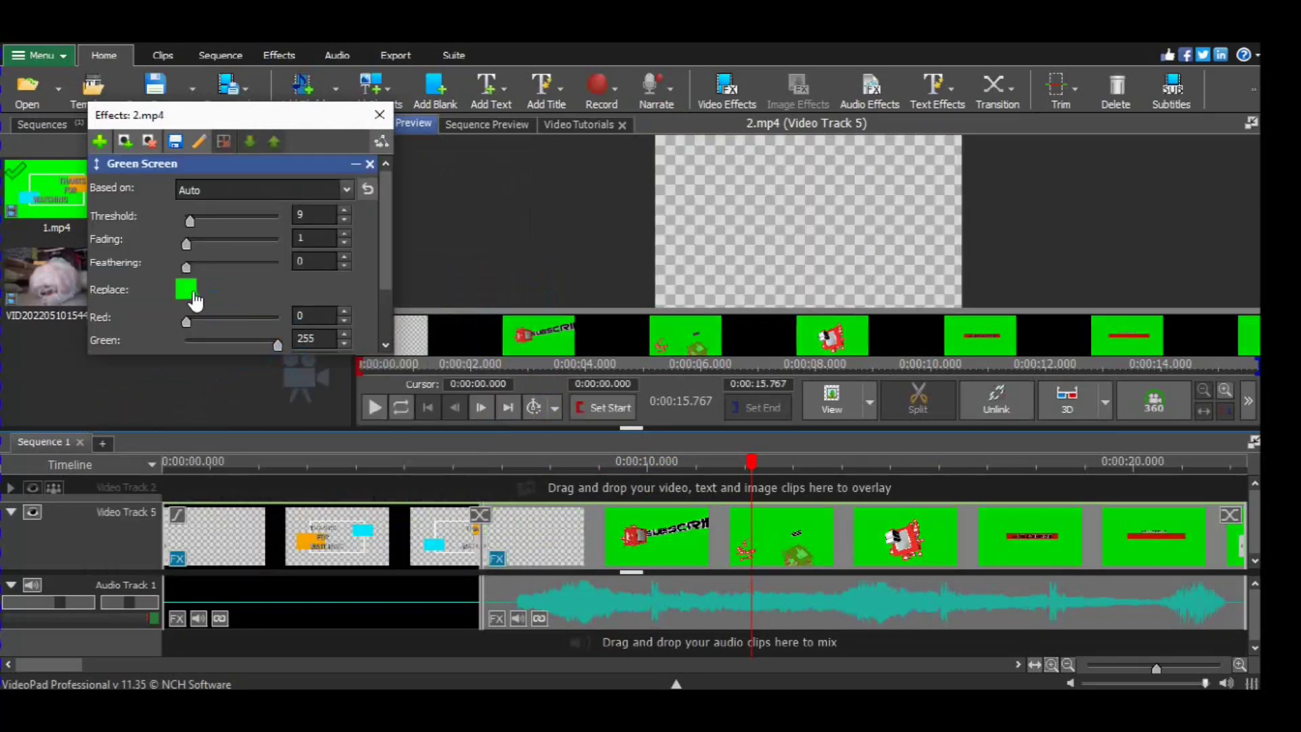
left_click(725, 462)
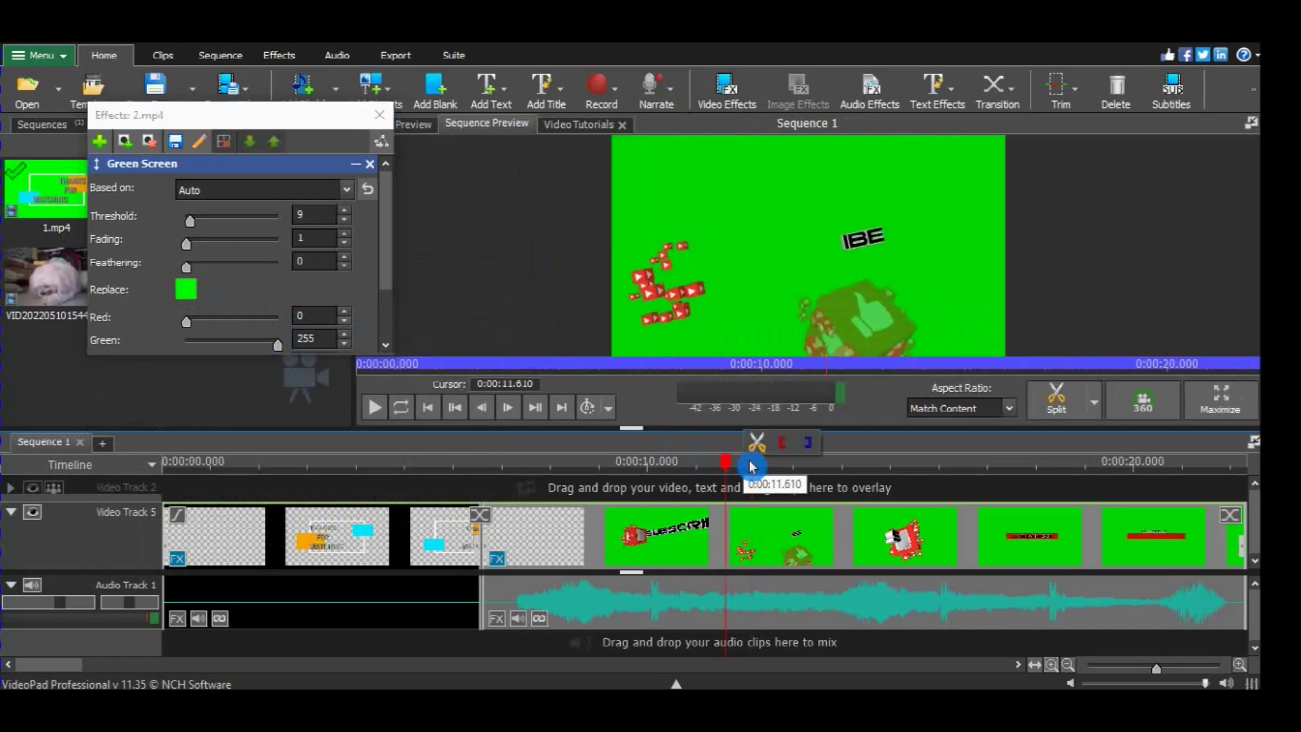
- Sample the clip's green background as the key colour 01d500
left_click(187, 290)
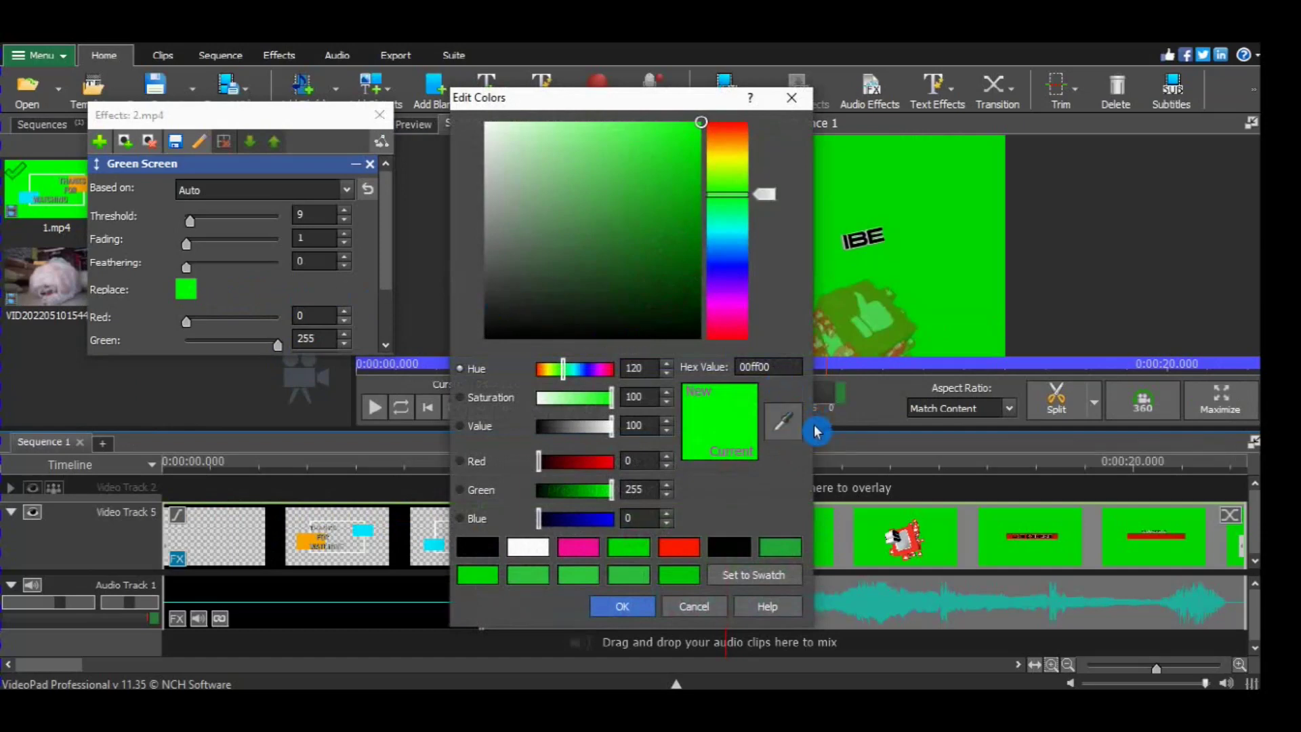
left_click(982, 254)
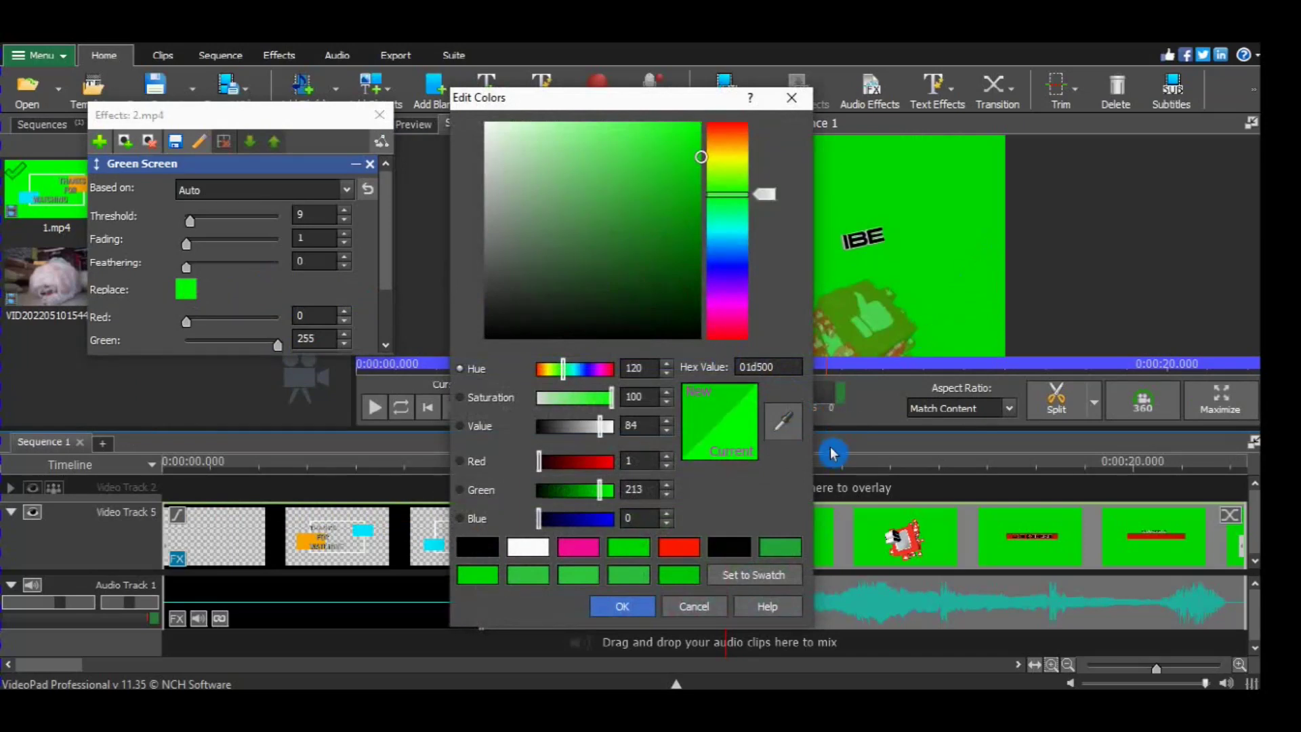
left_click(648, 606)
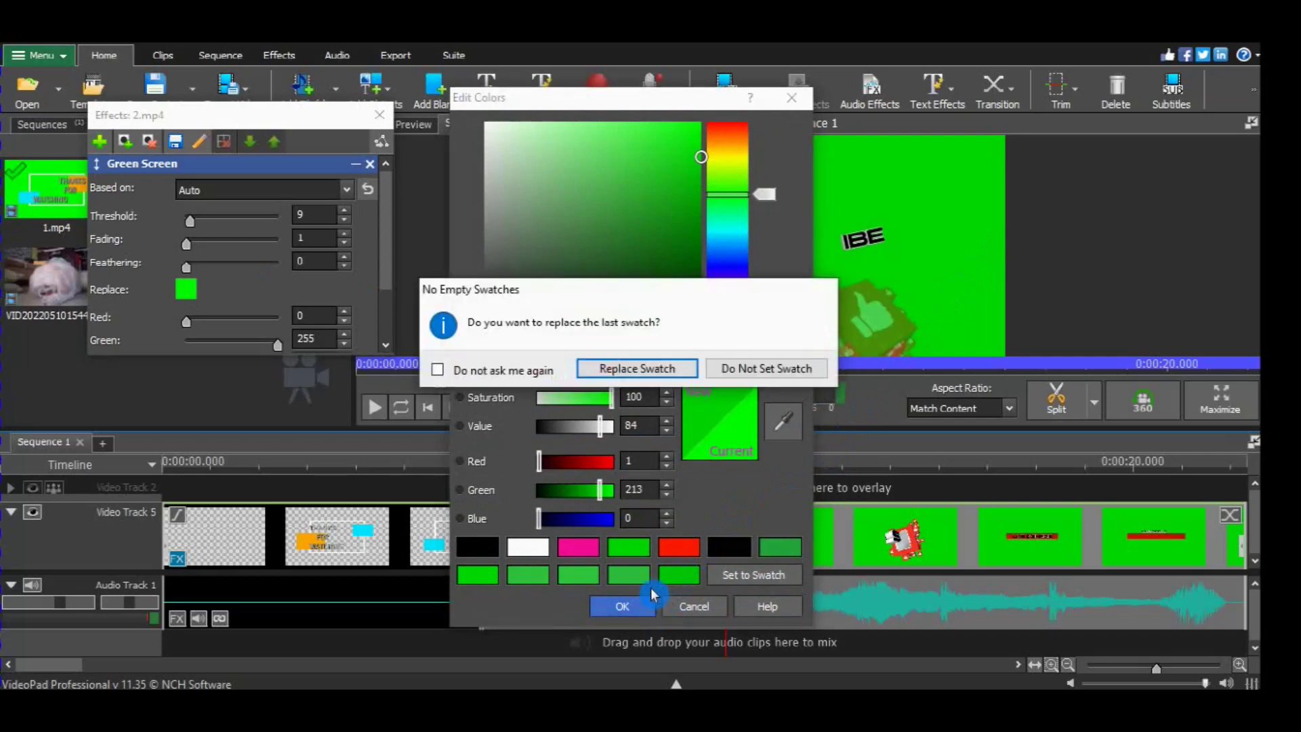
left_click(673, 369)
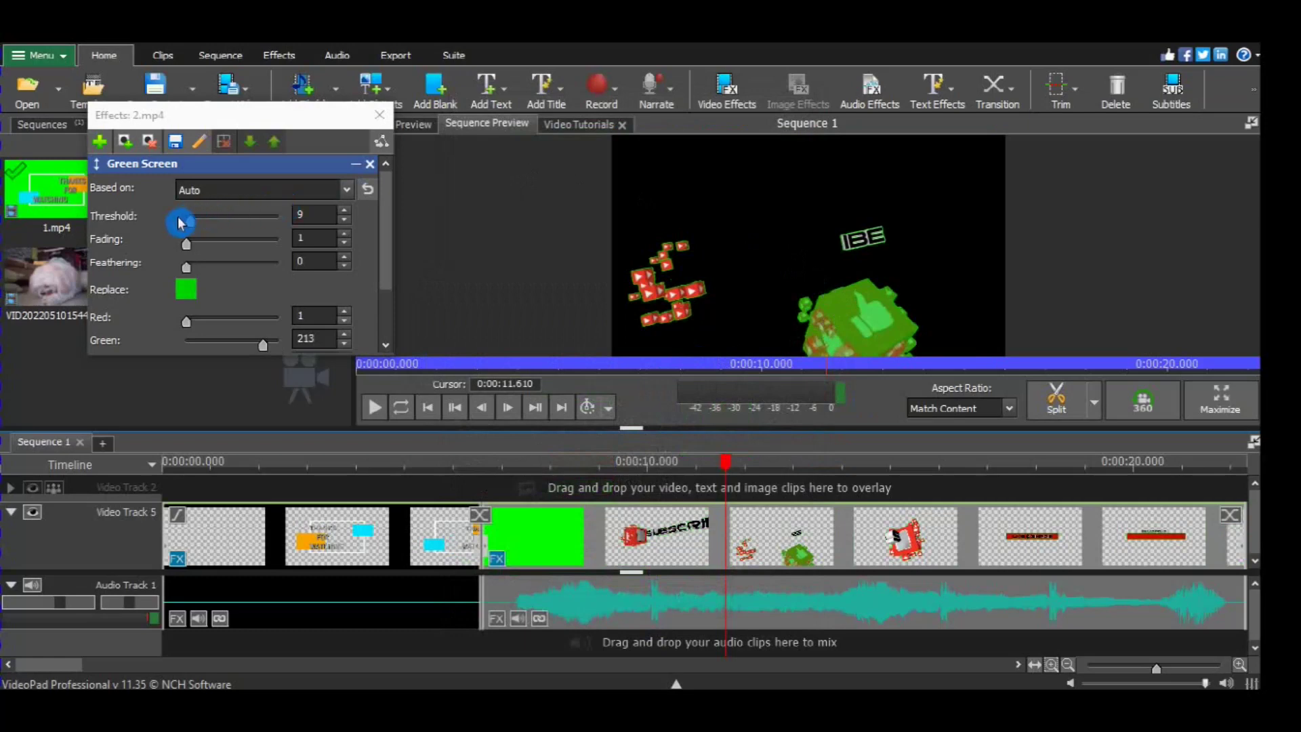
- Tune Threshold to 87 and Fading to 16 while checking several frames, then play back
left_click_drag(202, 216, 207, 218)
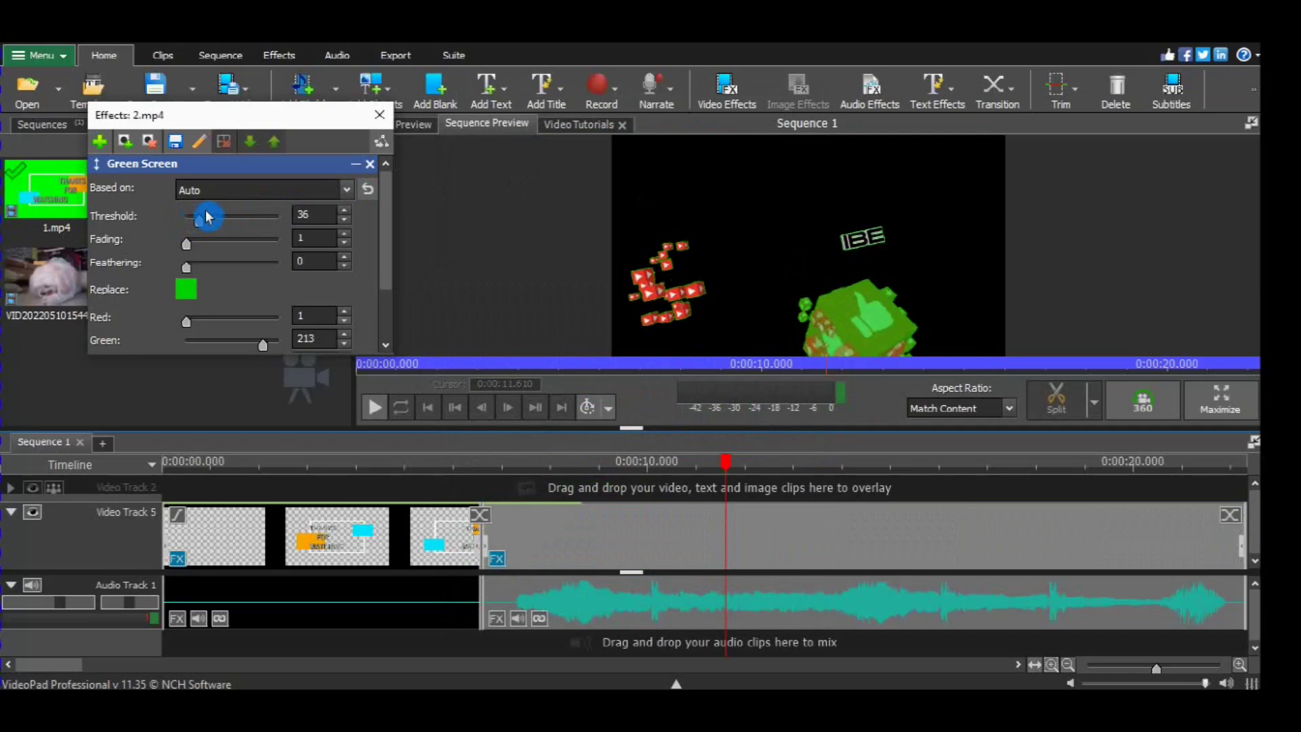
left_click_drag(207, 218, 219, 216)
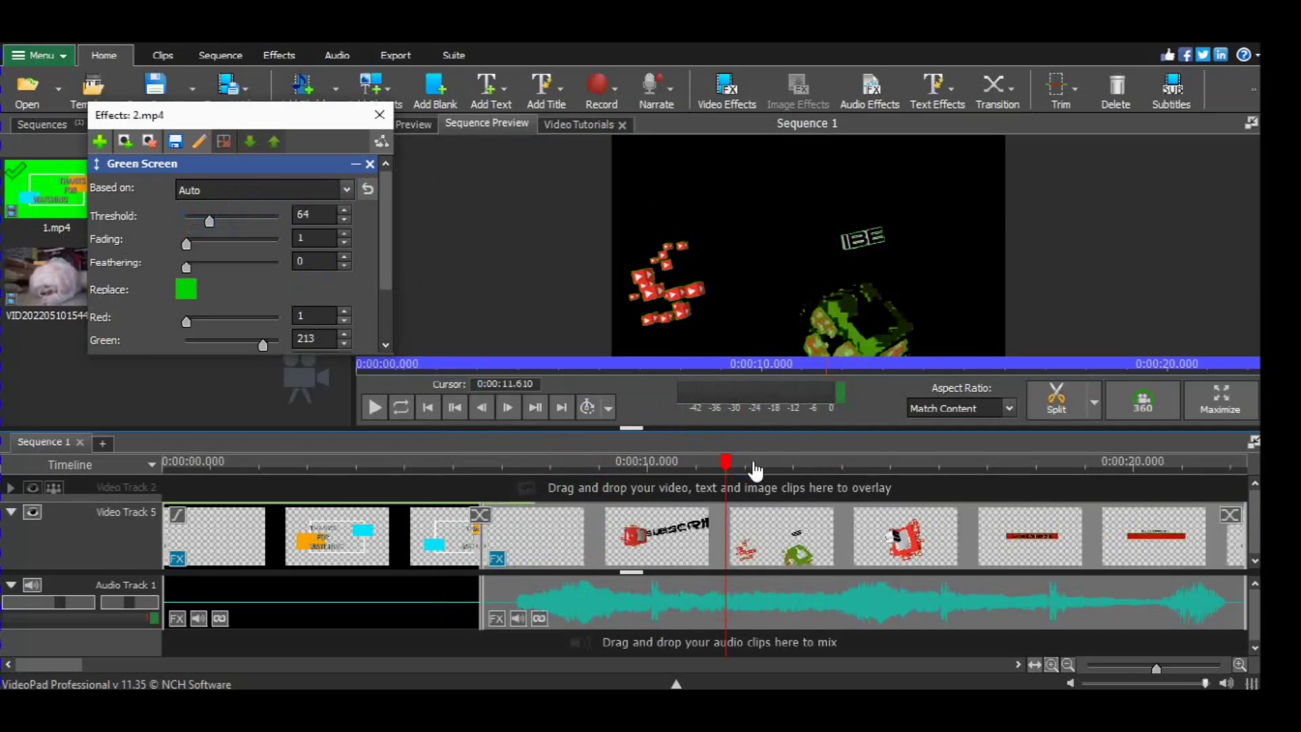
left_click(713, 469)
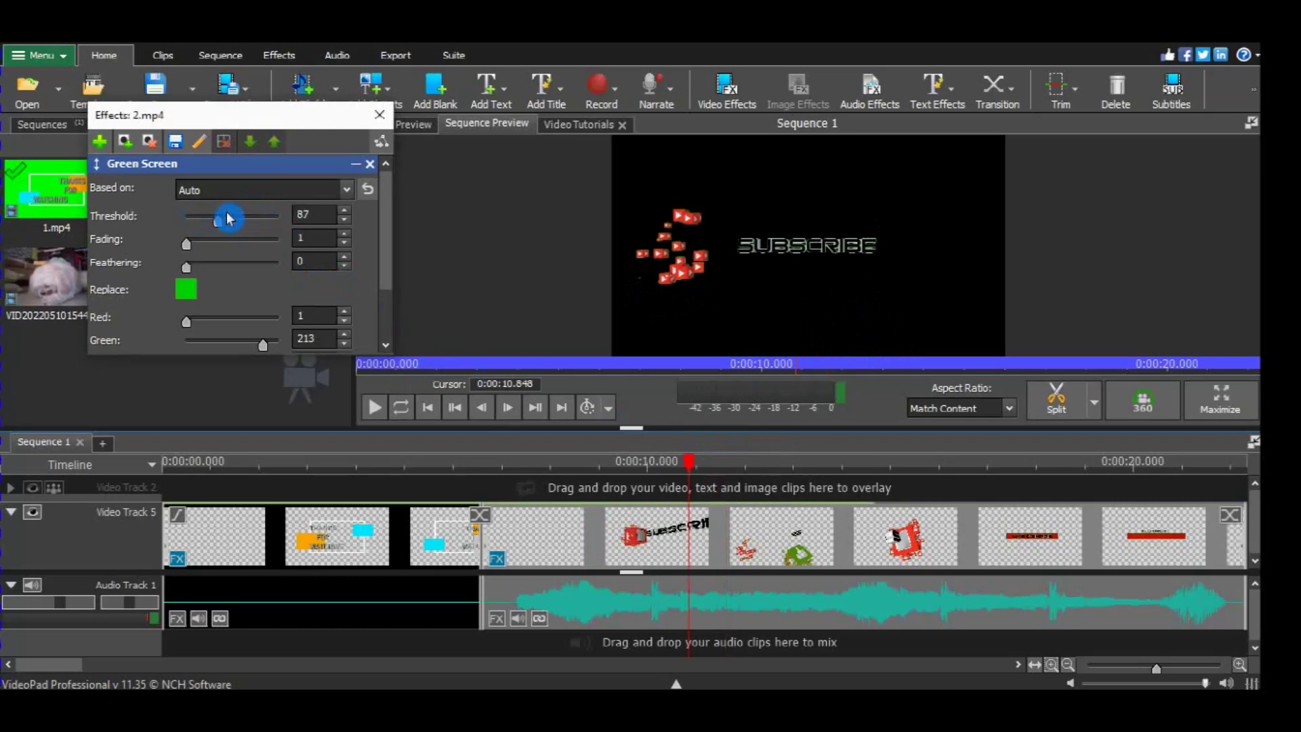
left_click_drag(227, 216, 232, 216)
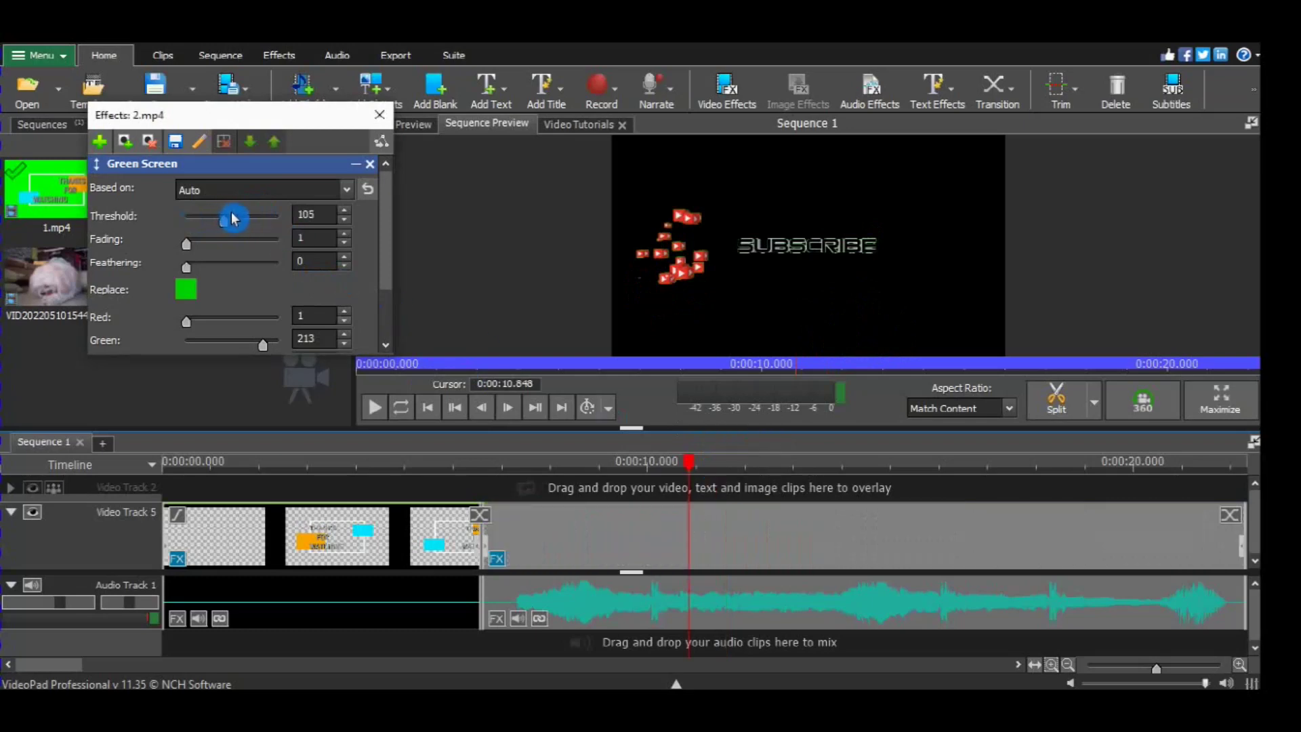
left_click(799, 468)
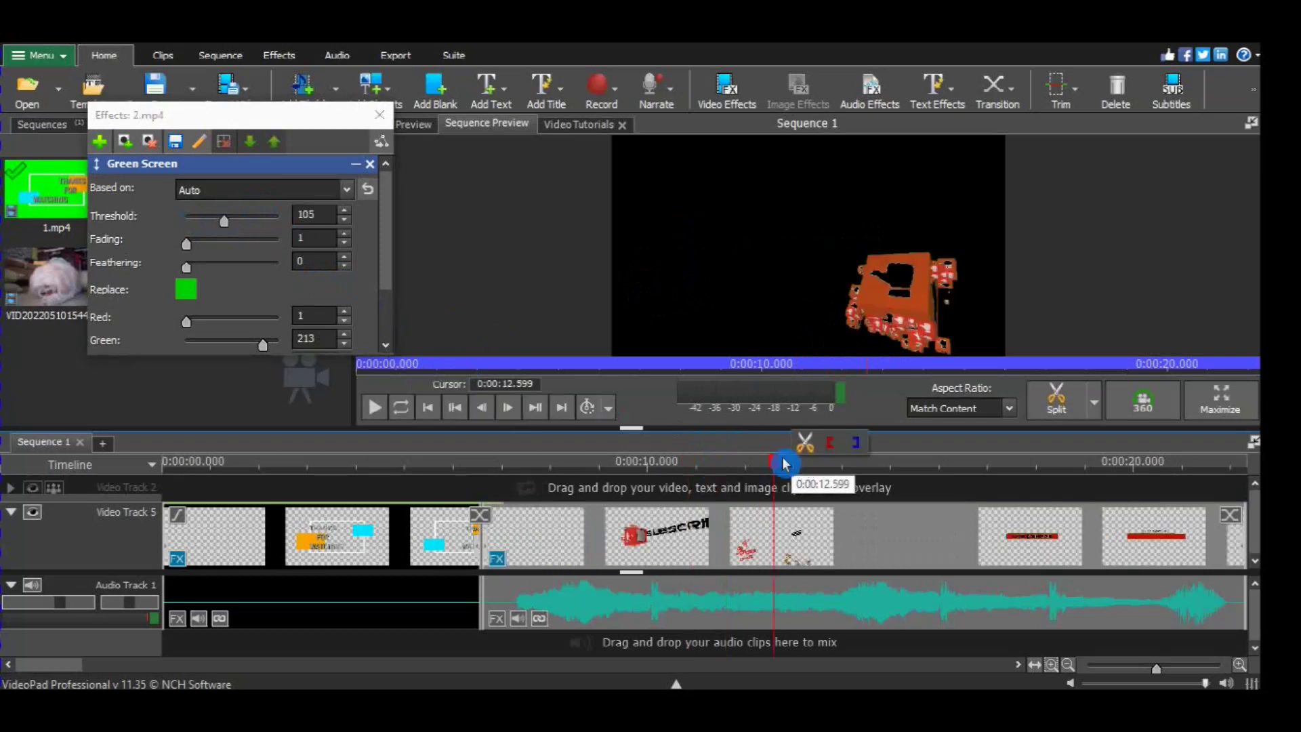
left_click(602, 474)
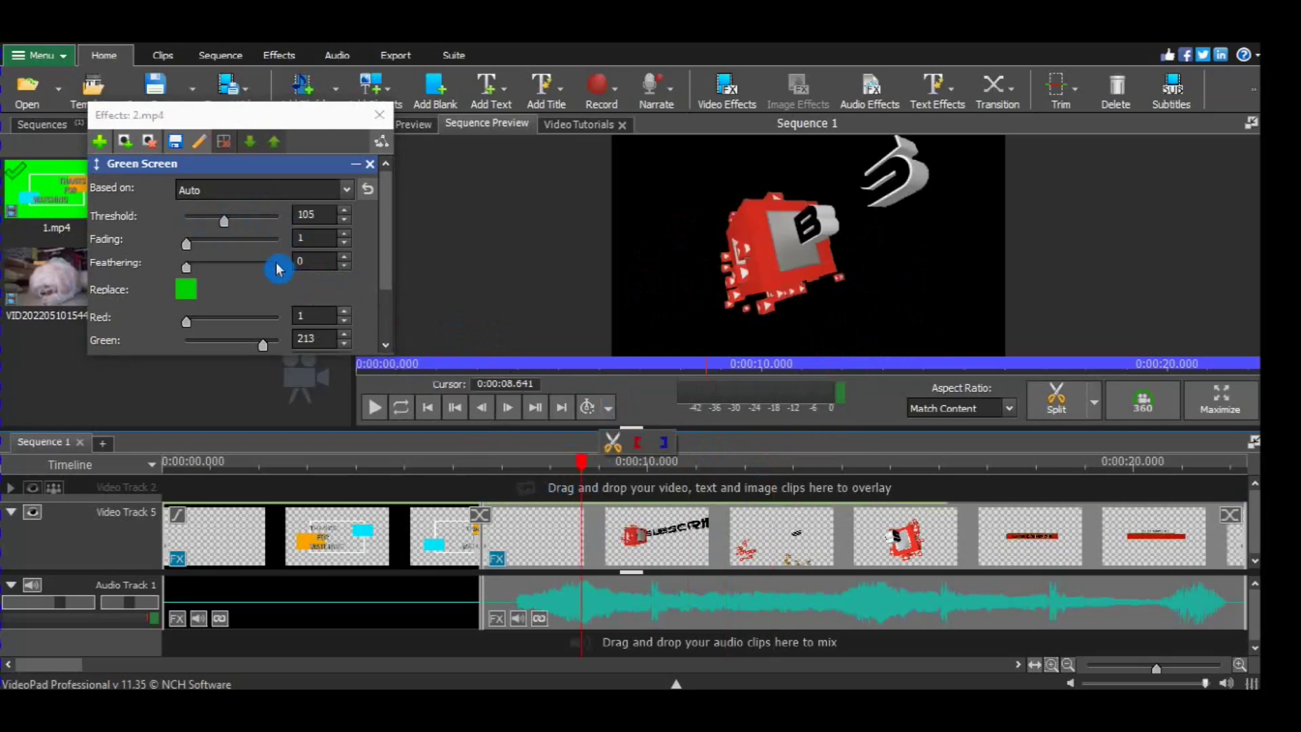
left_click_drag(237, 215, 196, 244)
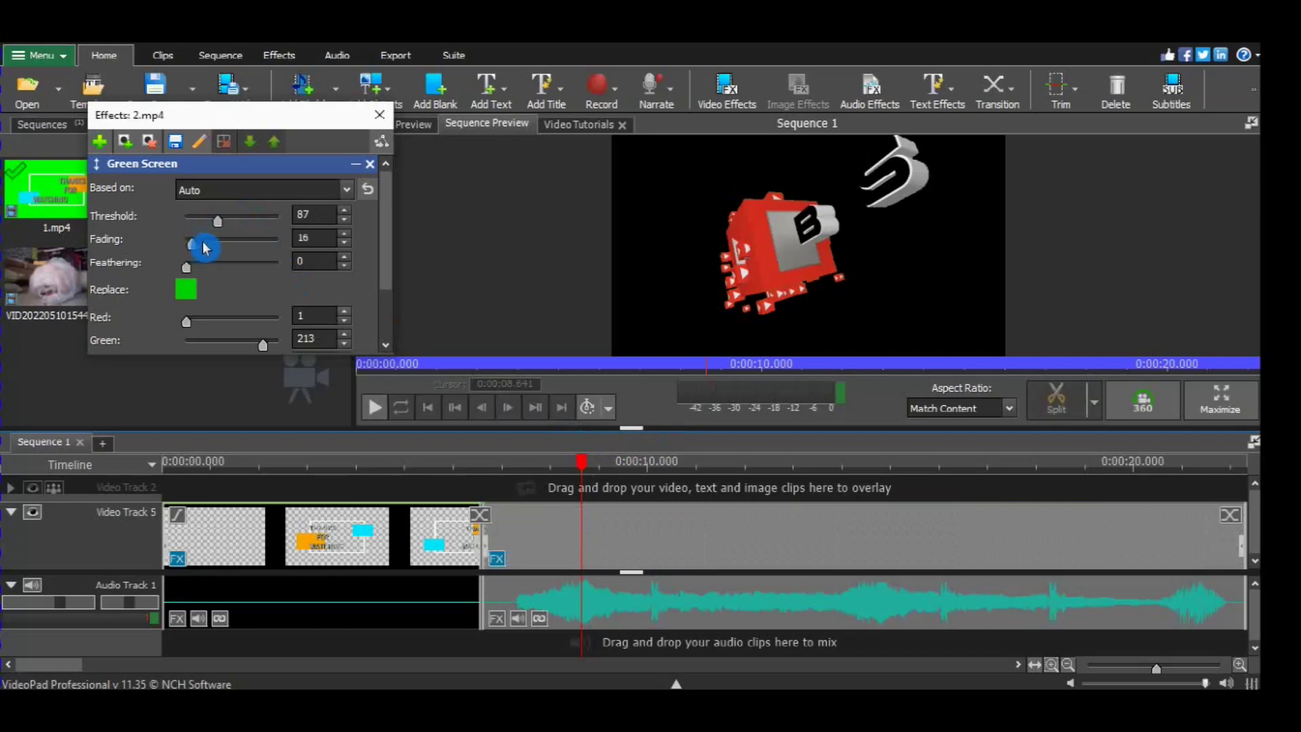
key("space")
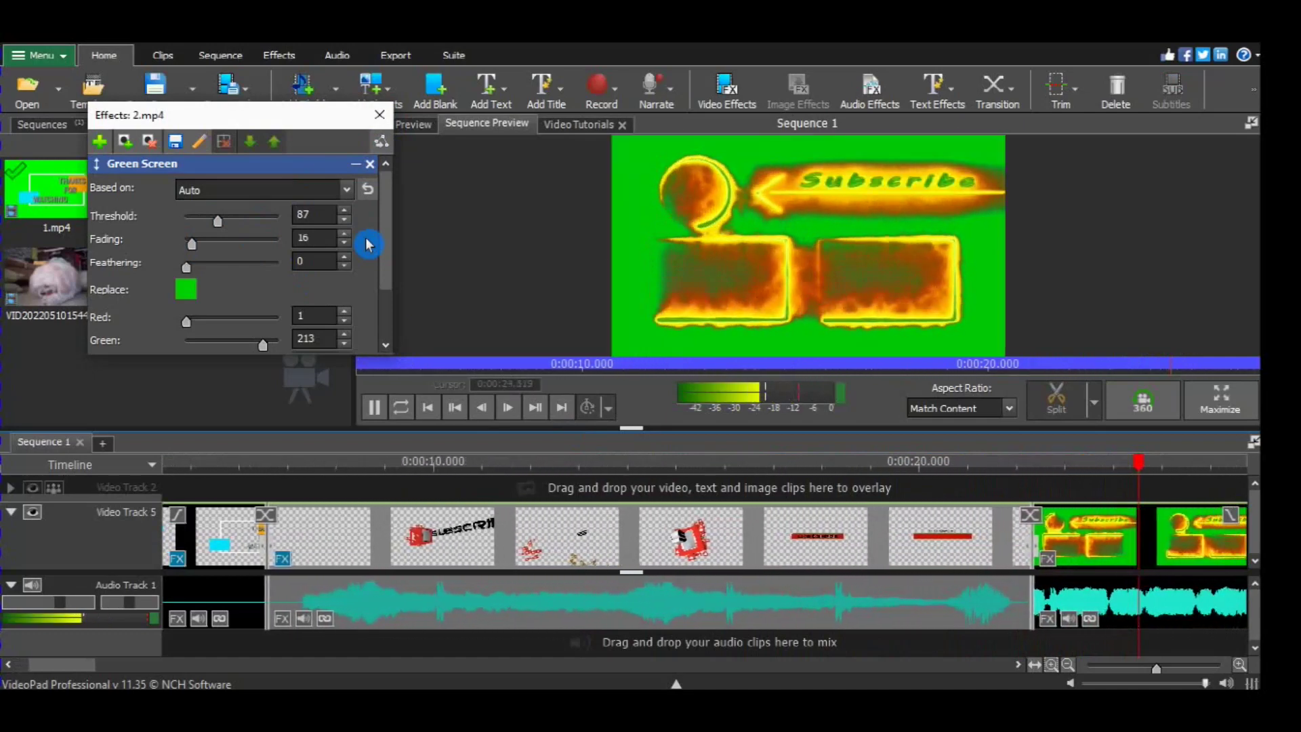
- Close 2.mp4's effect settings and apply the Green Screen effect to 3.mp4
left_click(380, 114)
key("space")
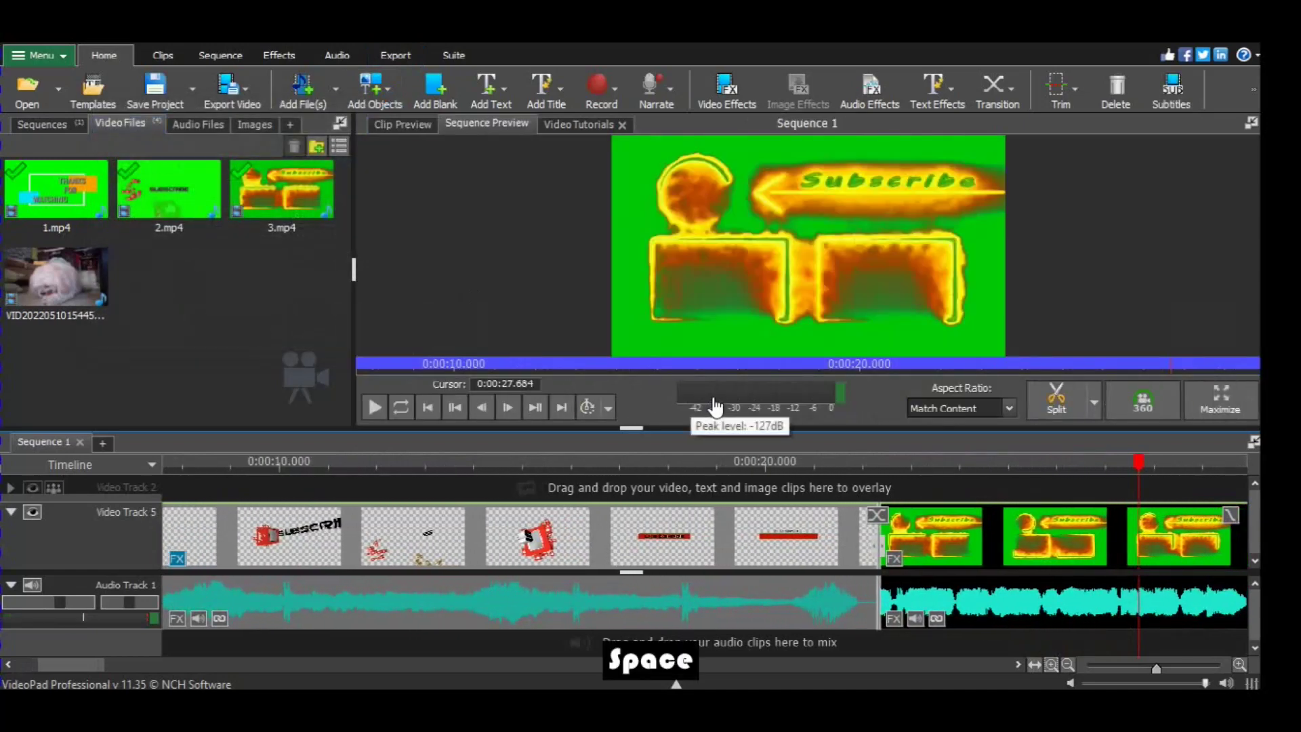
right_click(1027, 540)
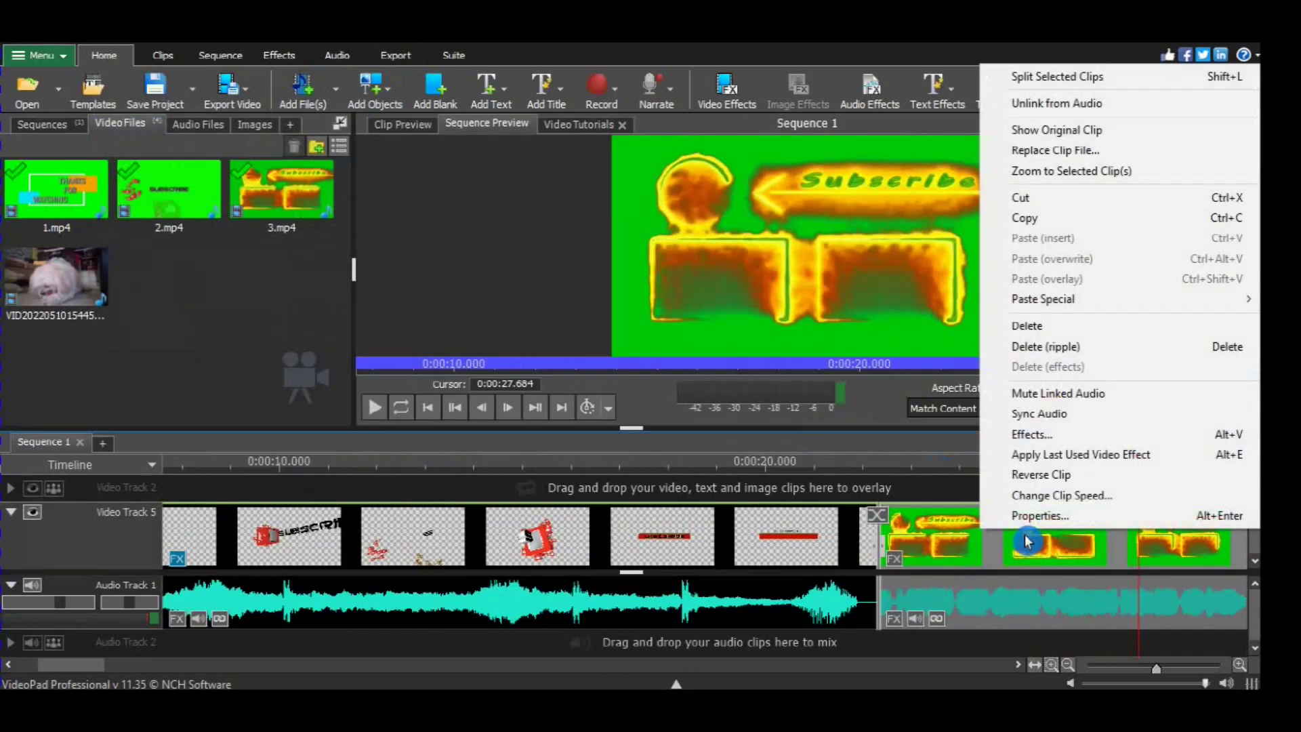
left_click(1117, 438)
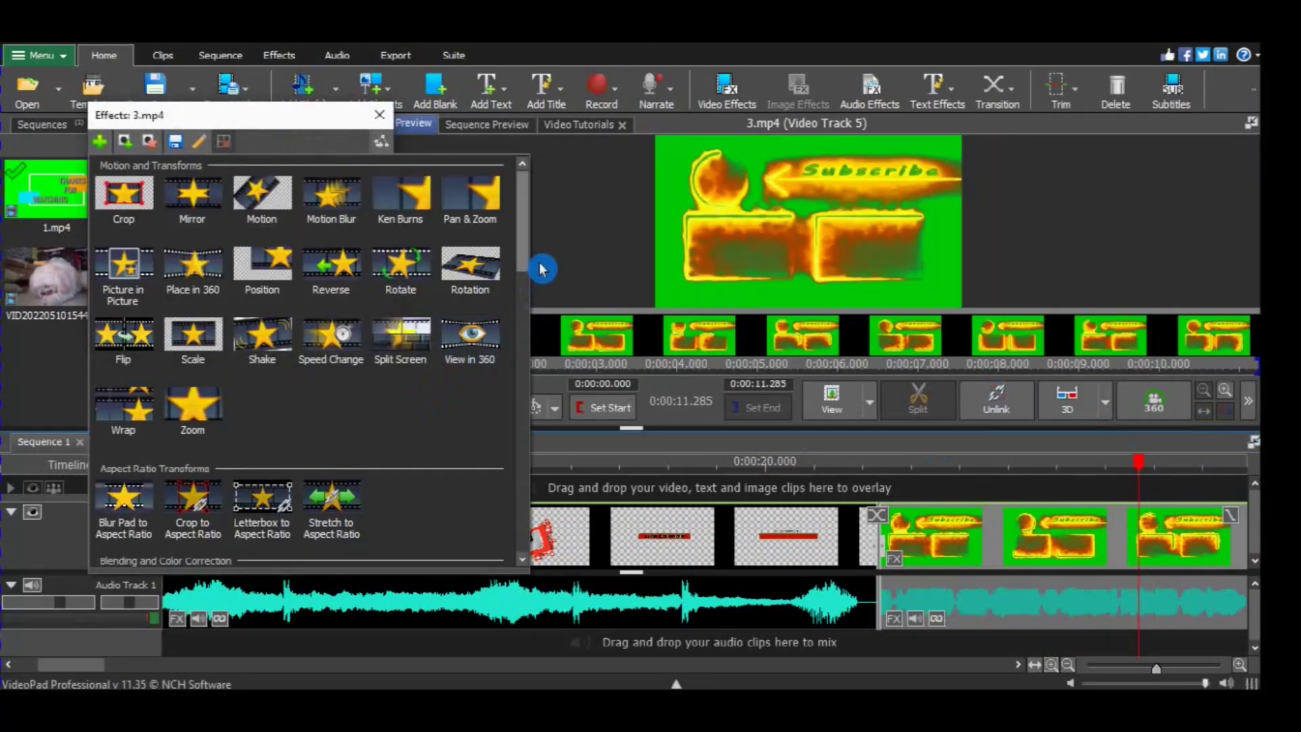
left_click_drag(524, 266, 523, 376)
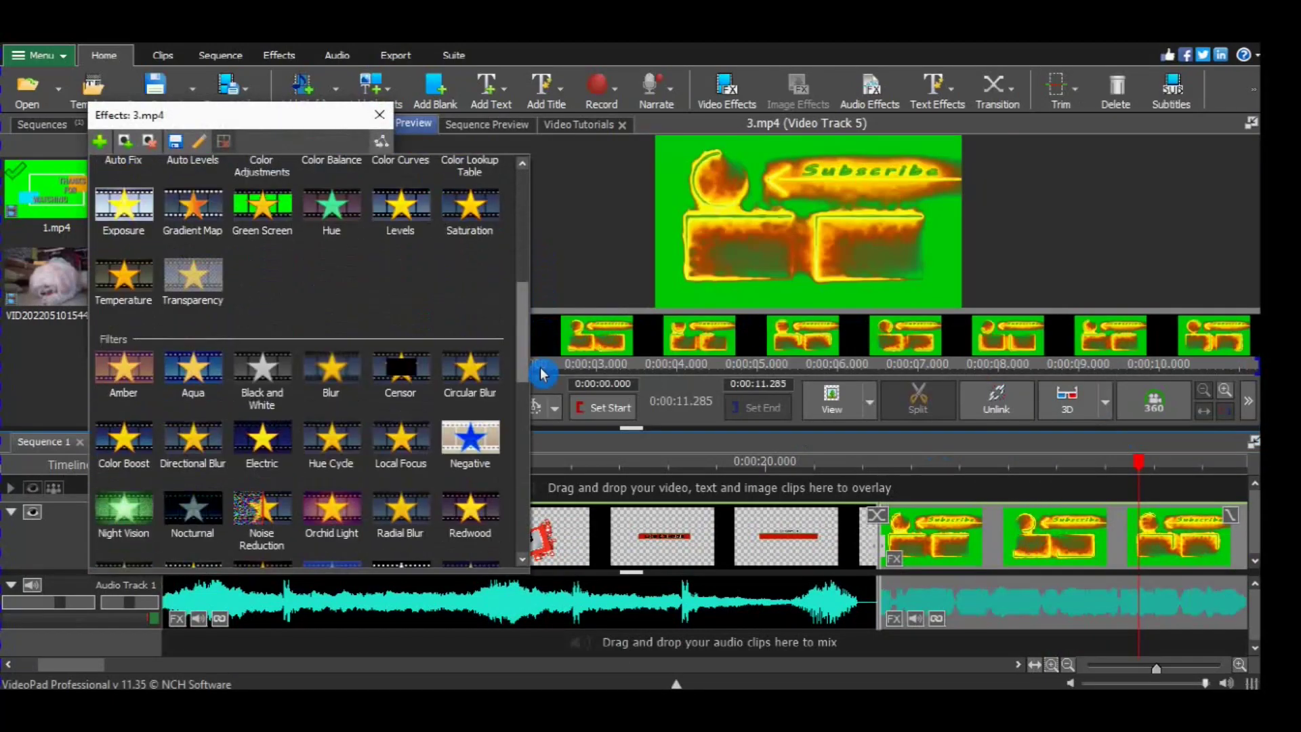
left_click(259, 201)
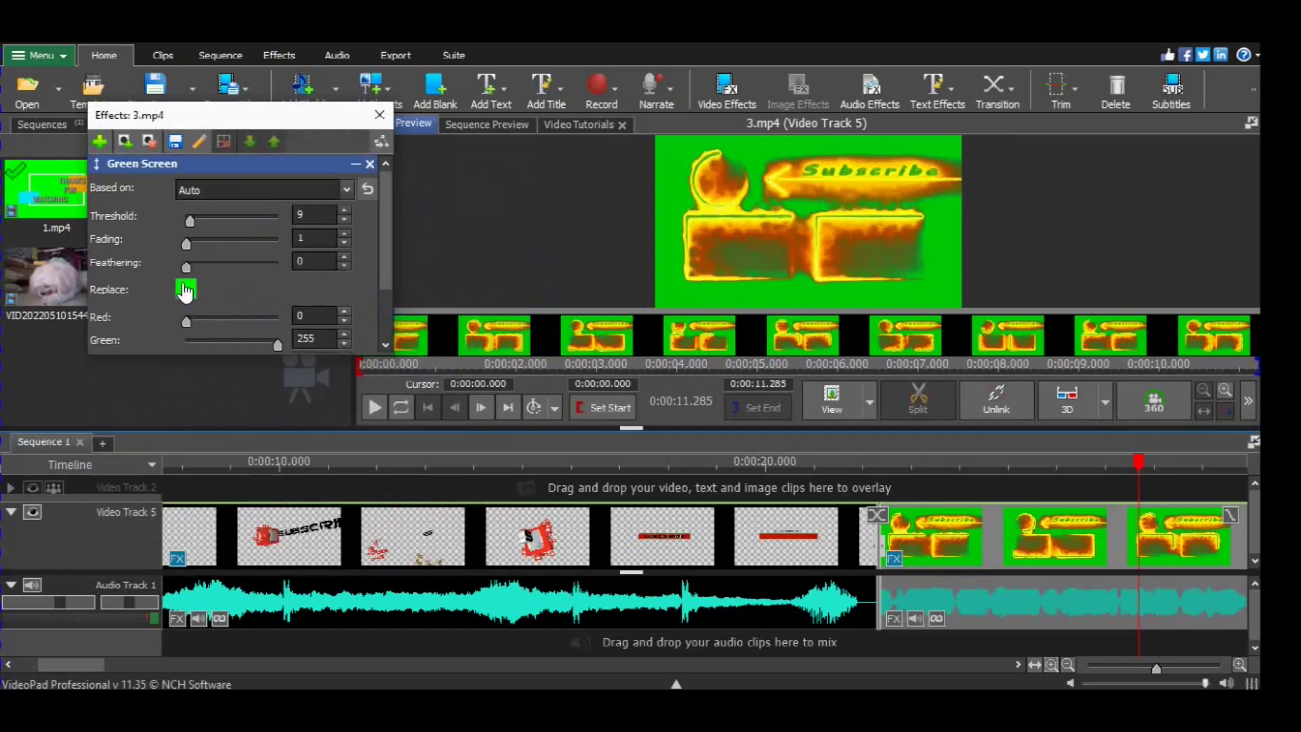
- Set the key colour to the darker green 01c805, replacing the saved swatch
left_click(186, 290)
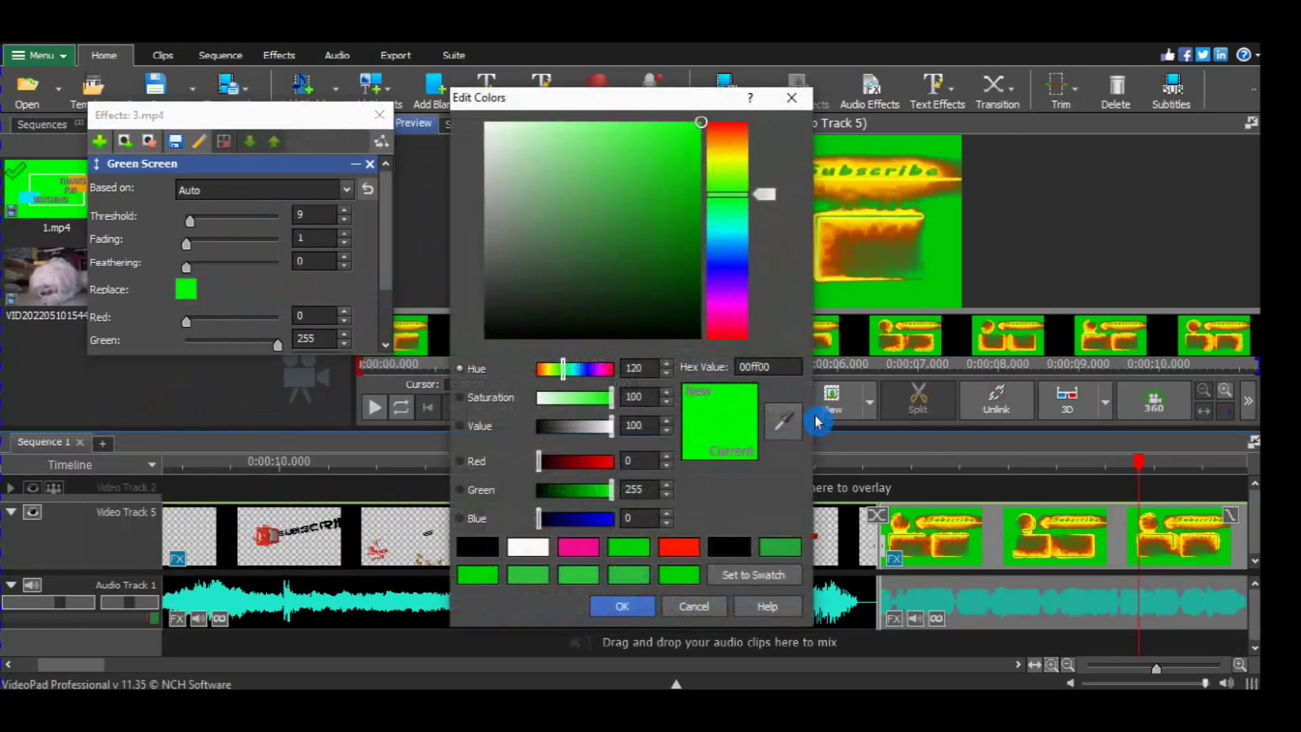
left_click(978, 288)
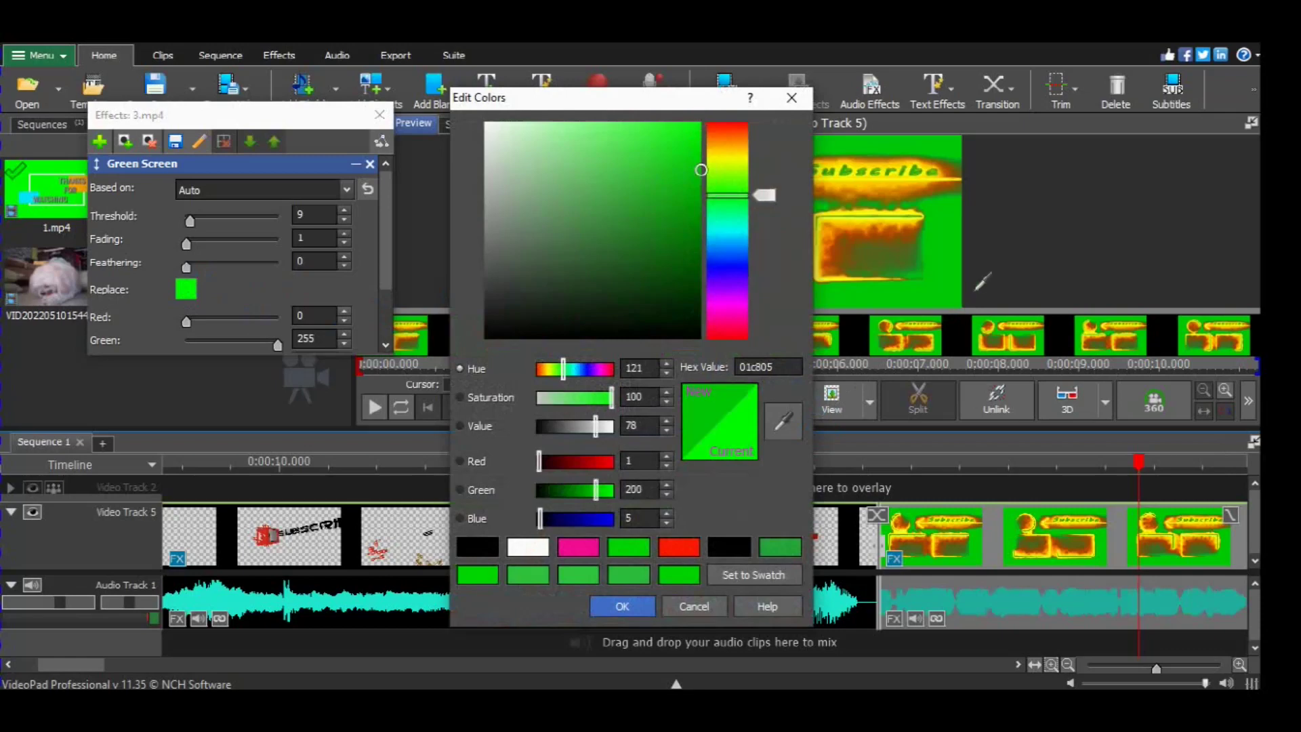
left_click(648, 609)
left_click(682, 375)
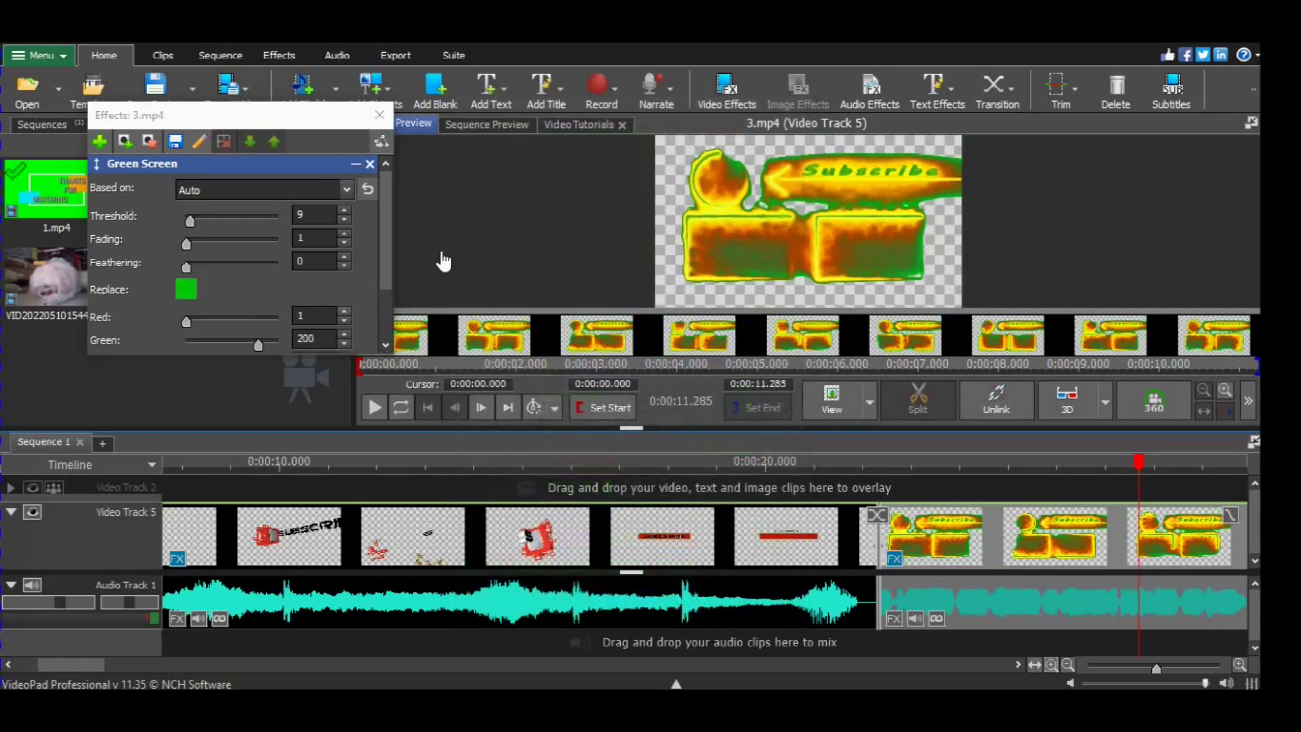
- Raise 3.mp4's Green Screen threshold to 90, preview the outro, and close the Effects dialog
left_click(226, 212)
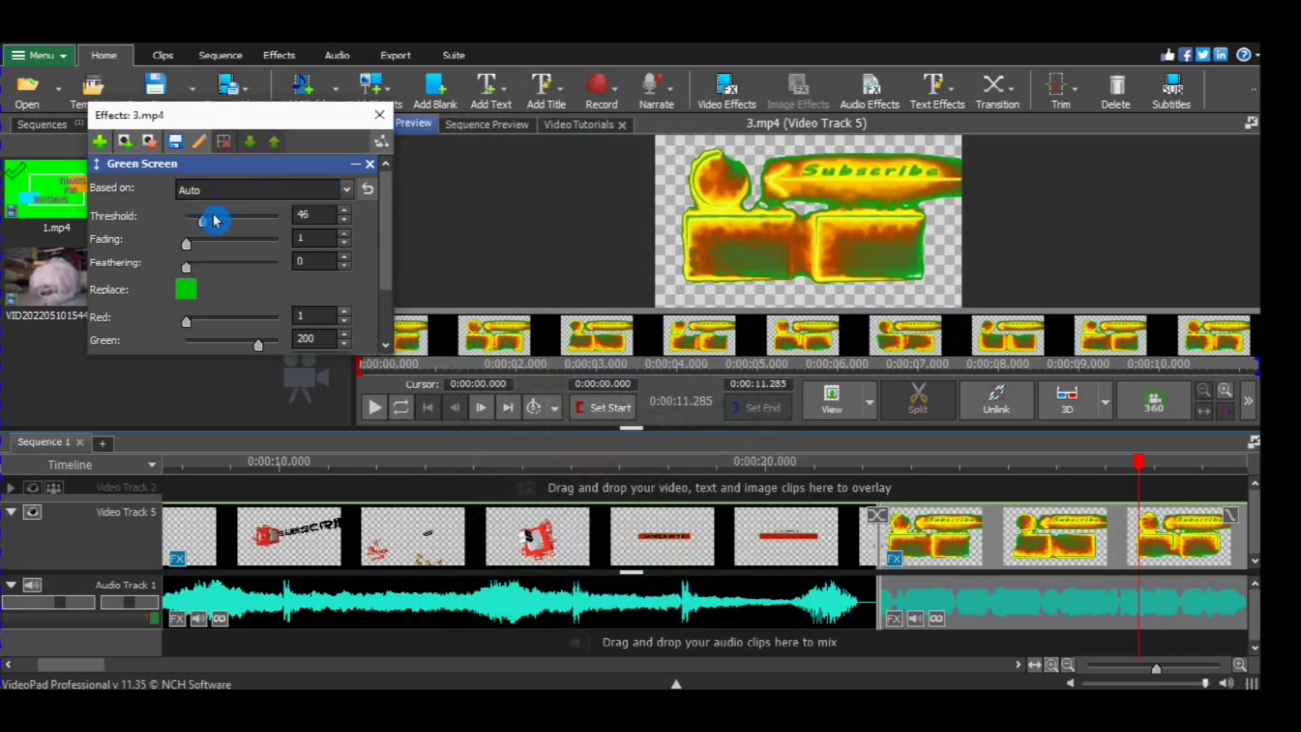
left_click_drag(214, 220, 234, 221)
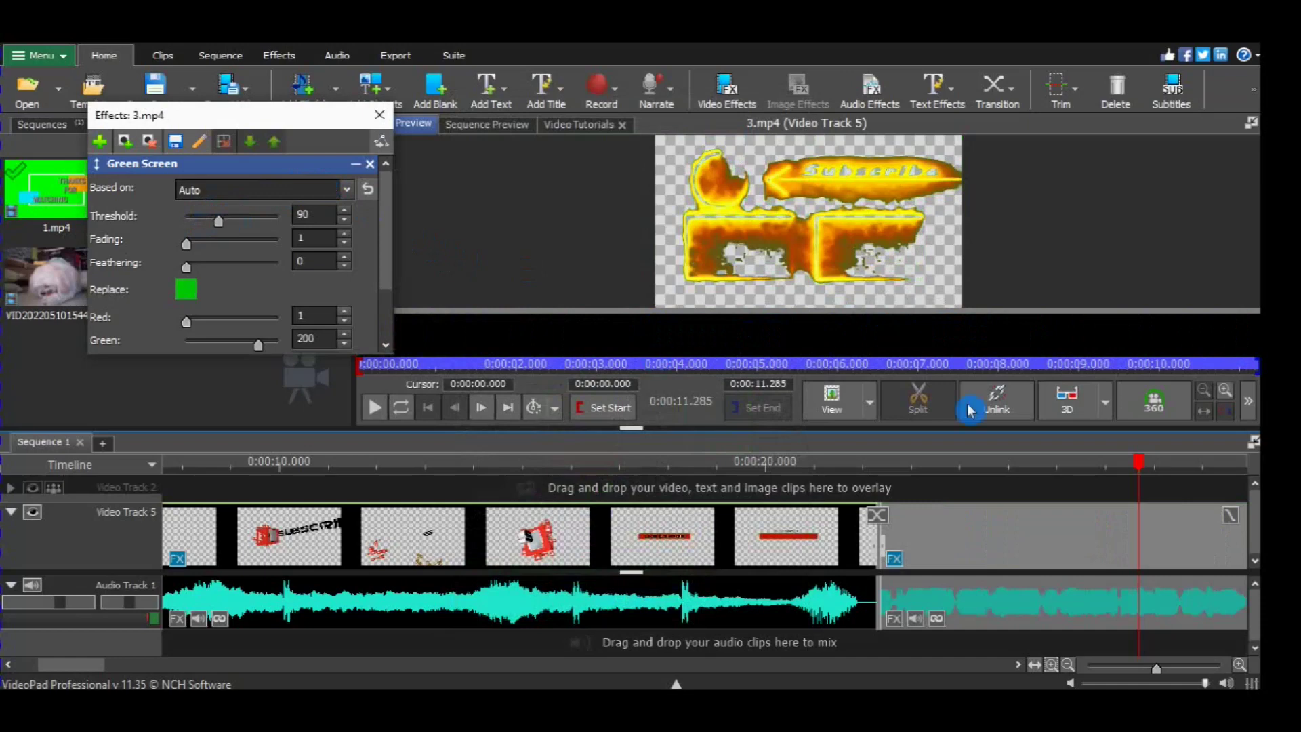
left_click(1028, 457)
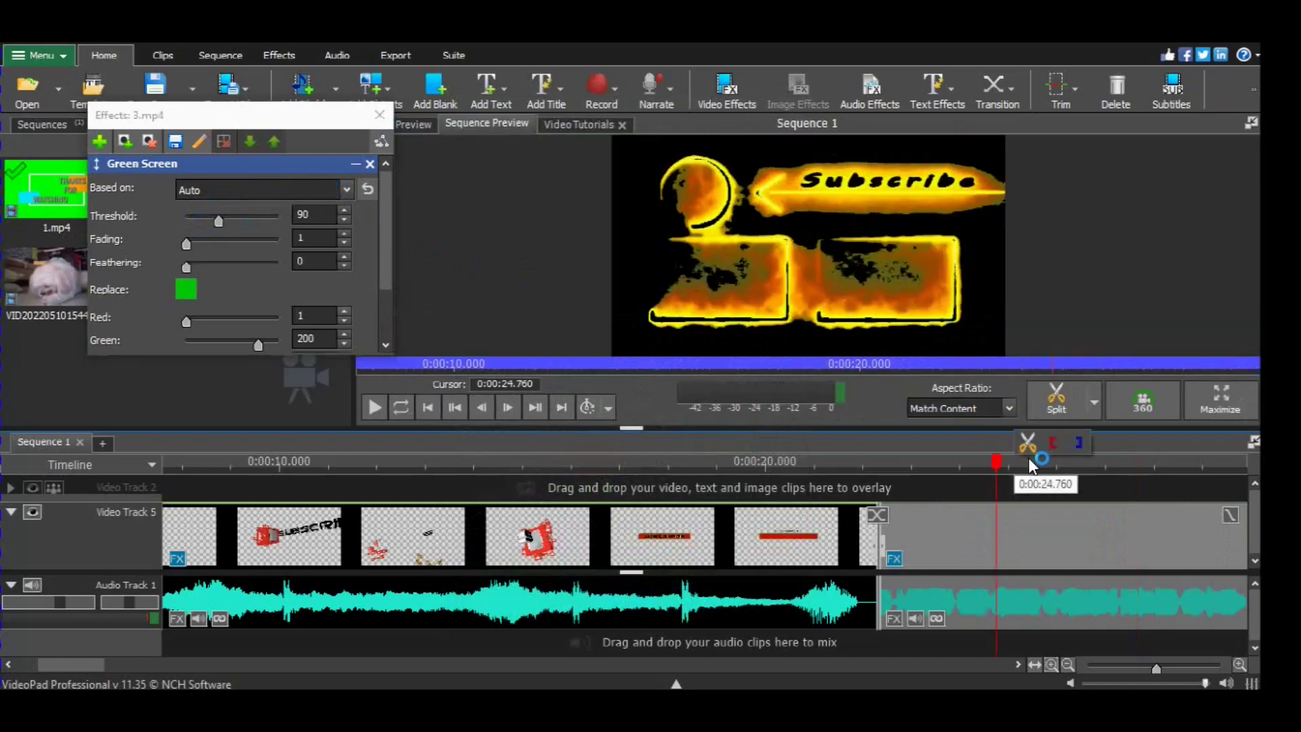
key("space")
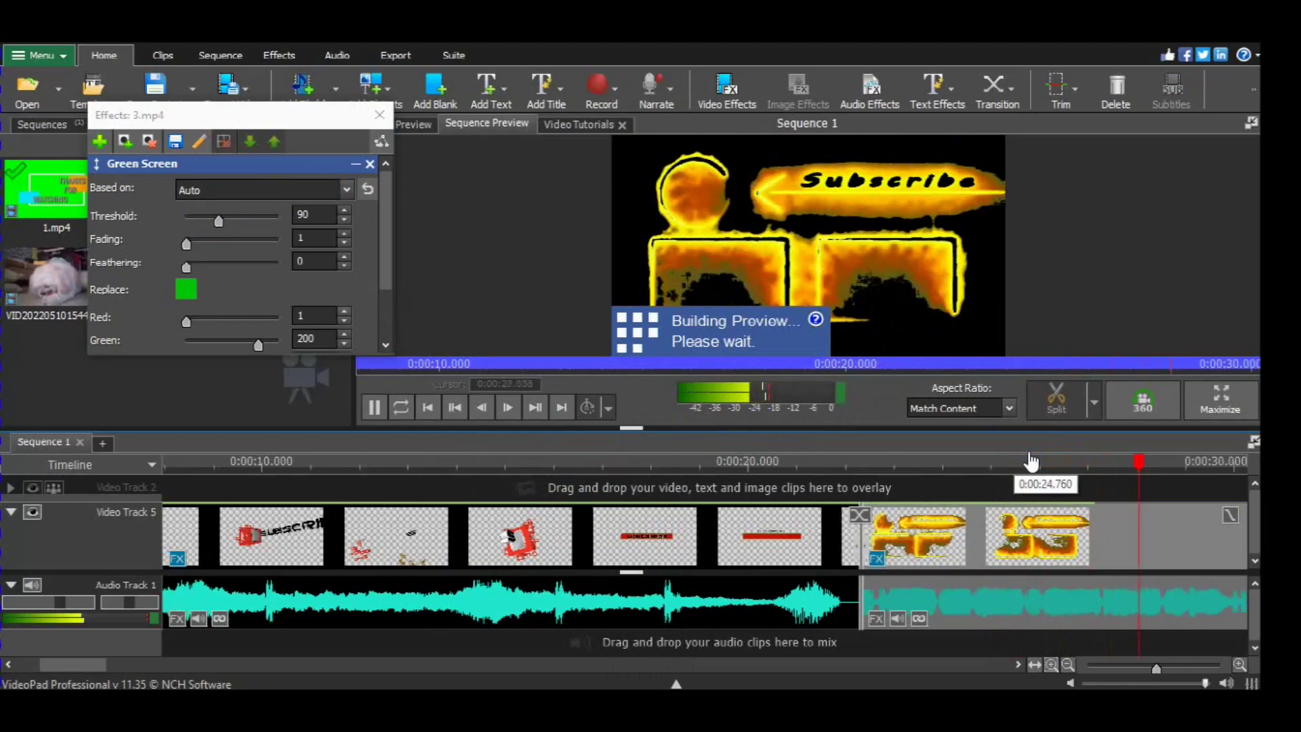
left_click(380, 114)
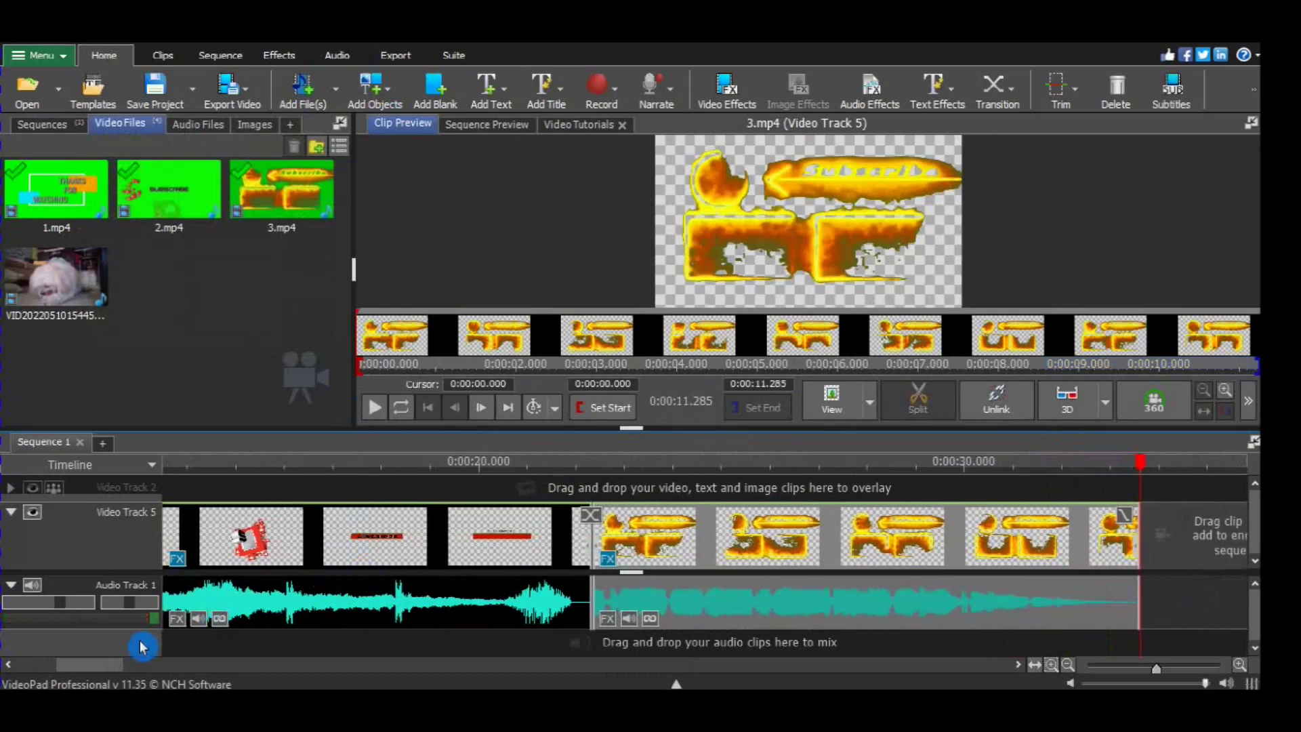
- Return the playhead to 0:00:00 and play the full sequence with the keyed outros
left_click_drag(98, 673, 15, 680)
left_click(176, 463)
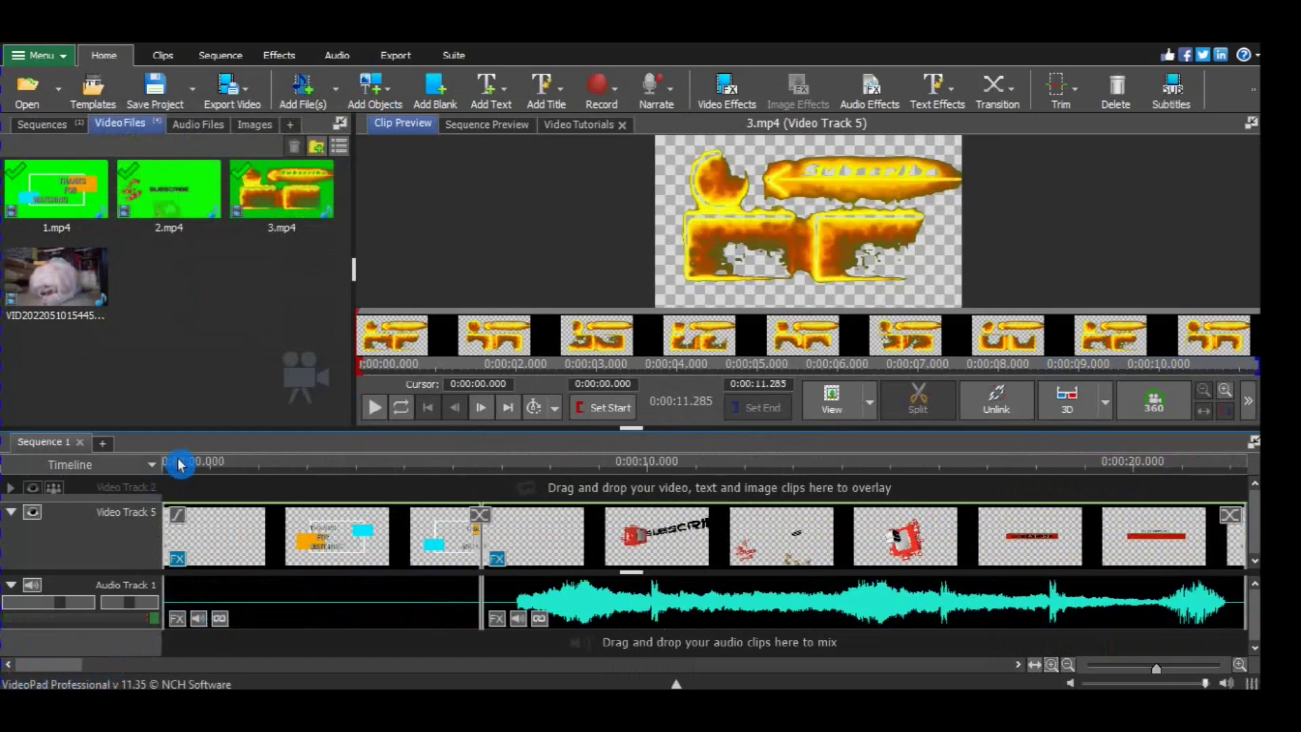
key("space")
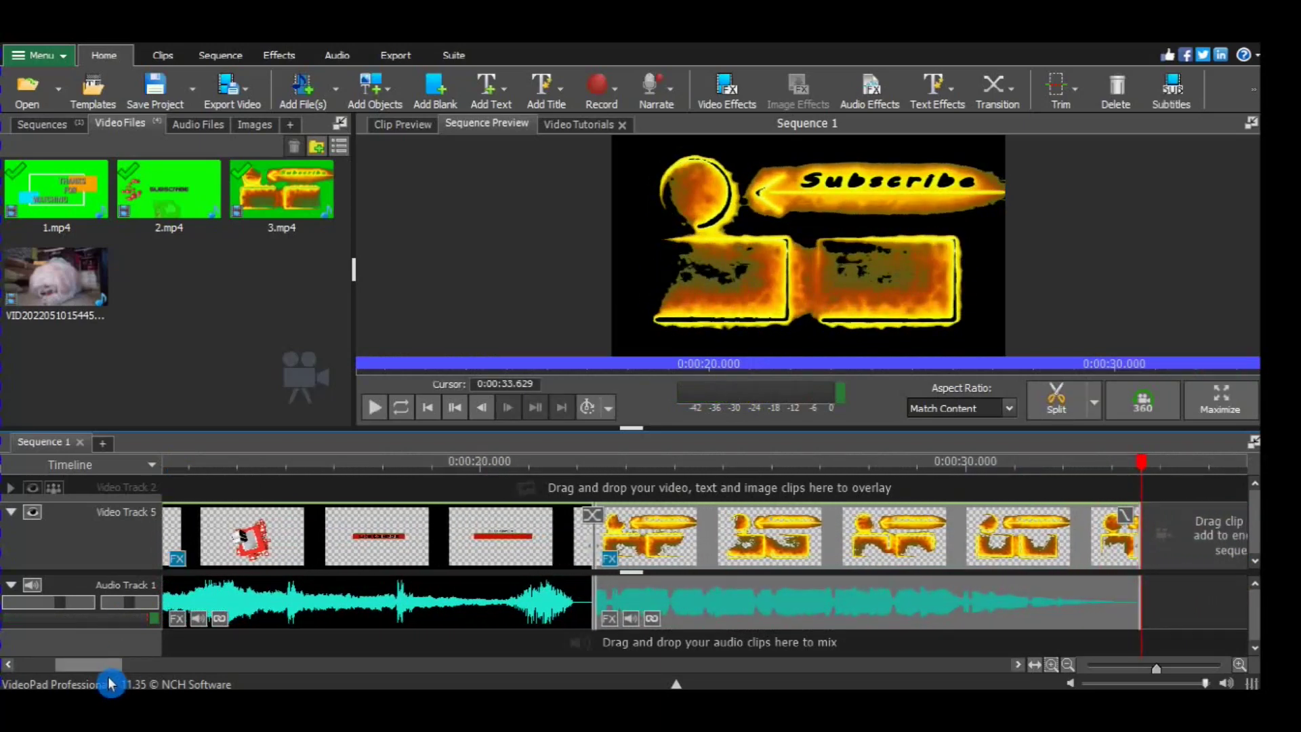
- Add the dog VID clip on Video Track 6, trim it to about 0:00:34, and play from the start
left_click_drag(110, 680, 63, 678)
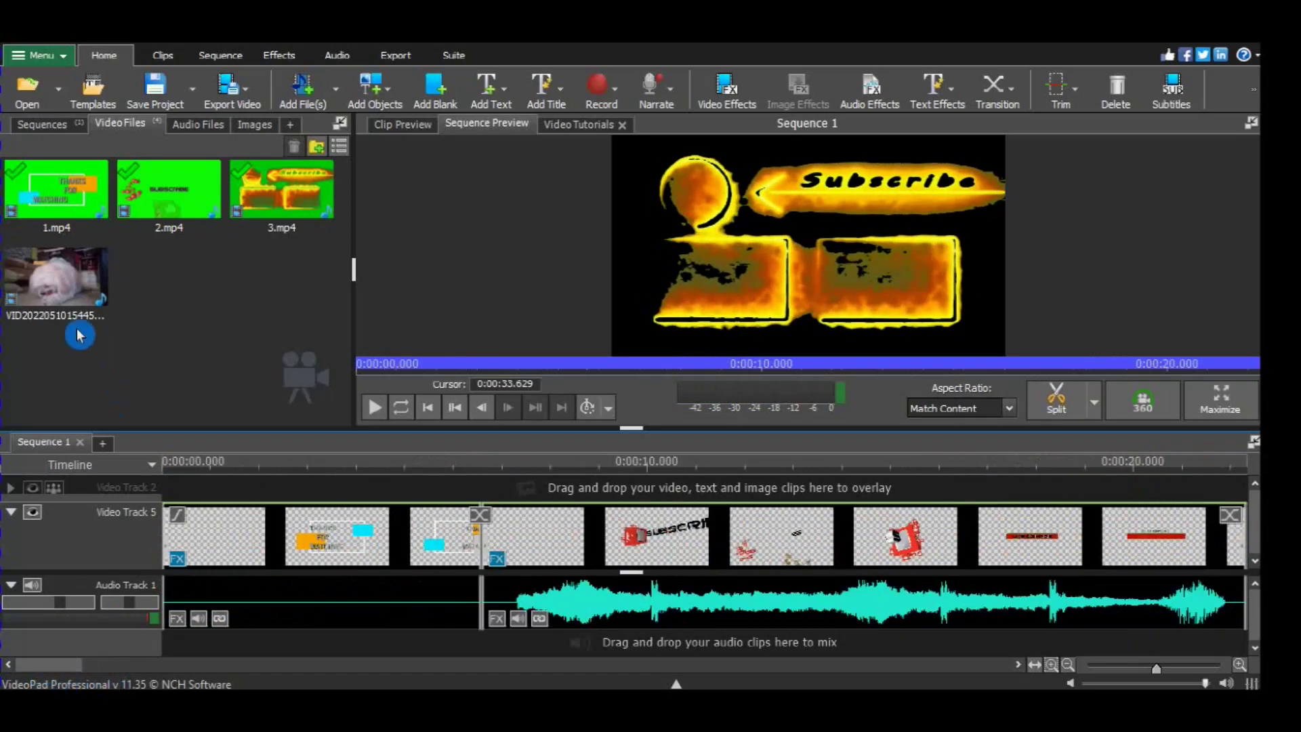
left_click_drag(68, 291, 176, 491)
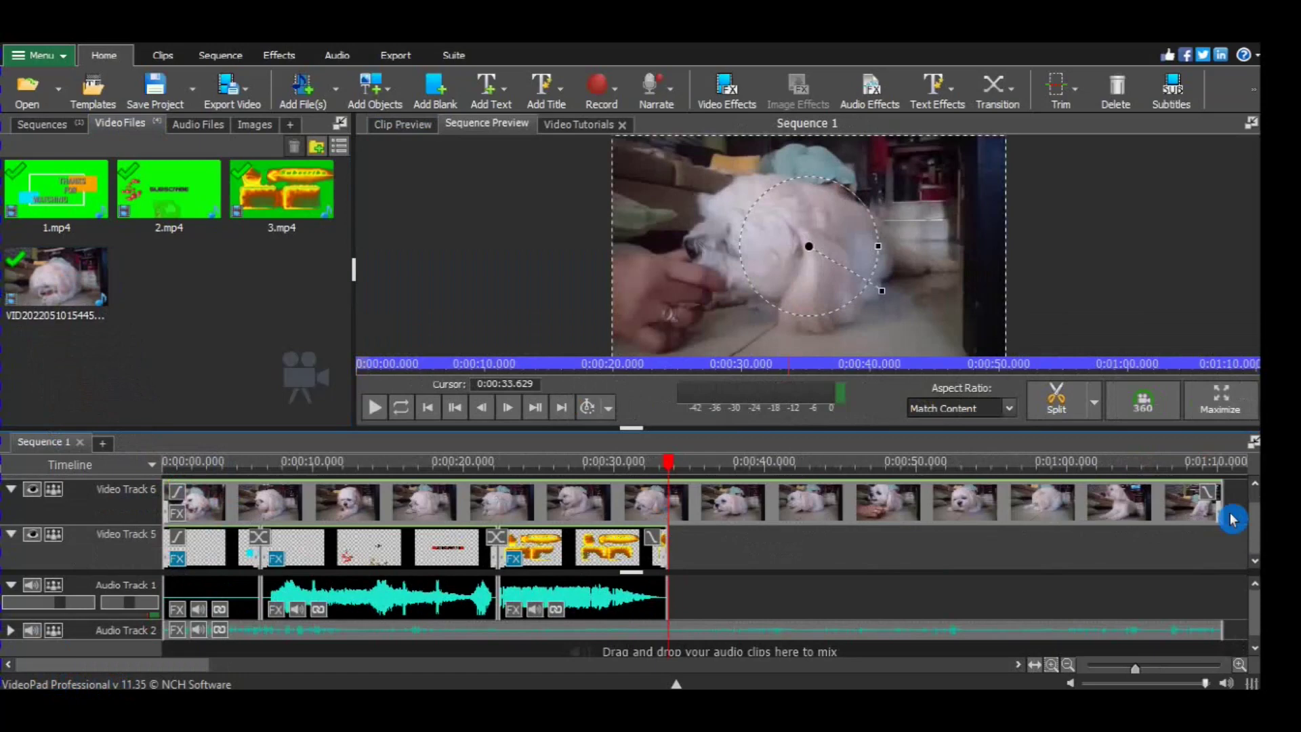
left_click_drag(1264, 504, 670, 503)
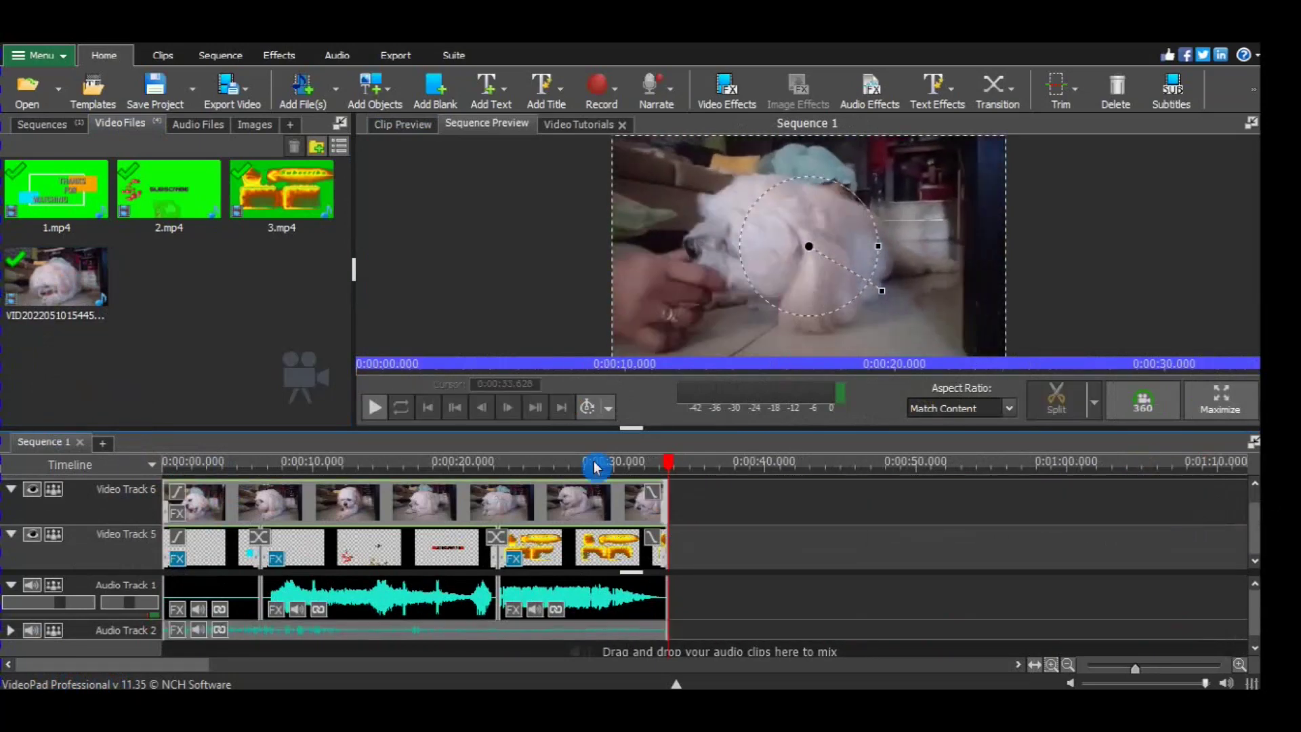
left_click(177, 470)
key("space")
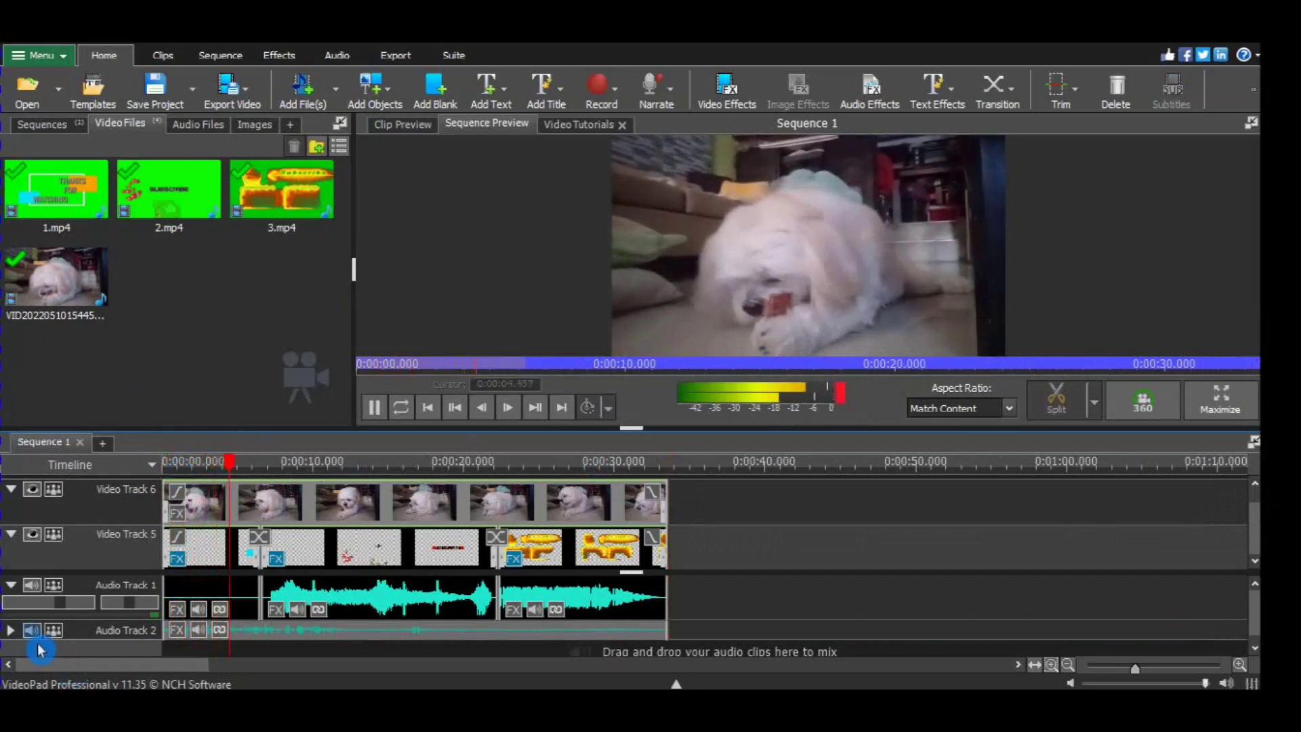
- Change the dog audio clip's volume on Audio Track 2, then stop playback around 2 seconds
left_click(203, 637)
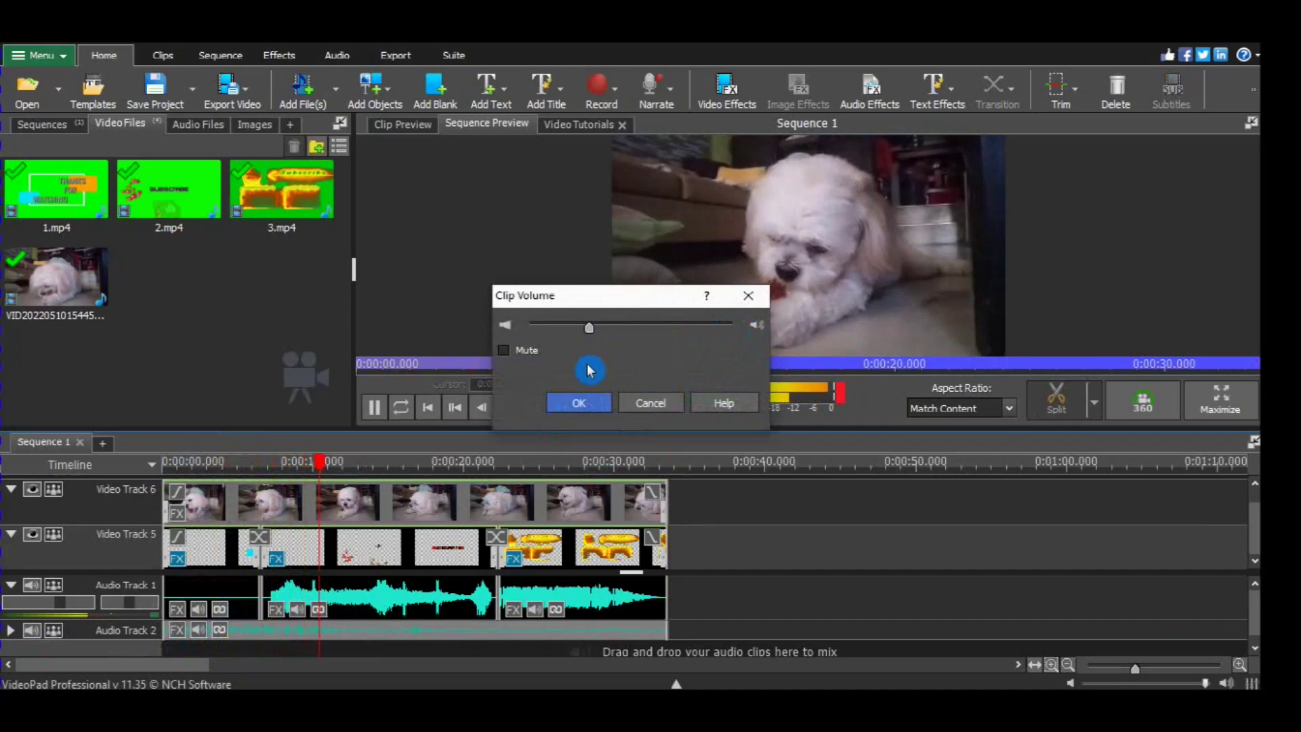
left_click(595, 401)
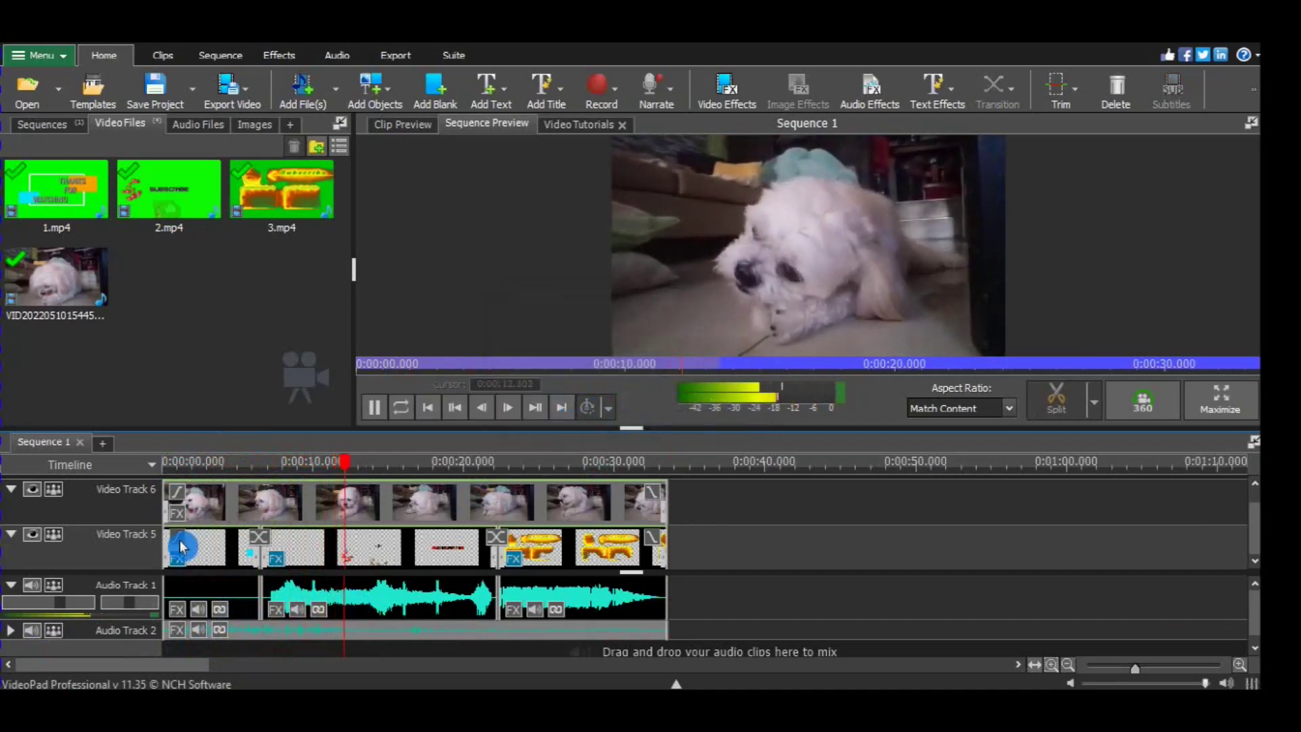
key("space")
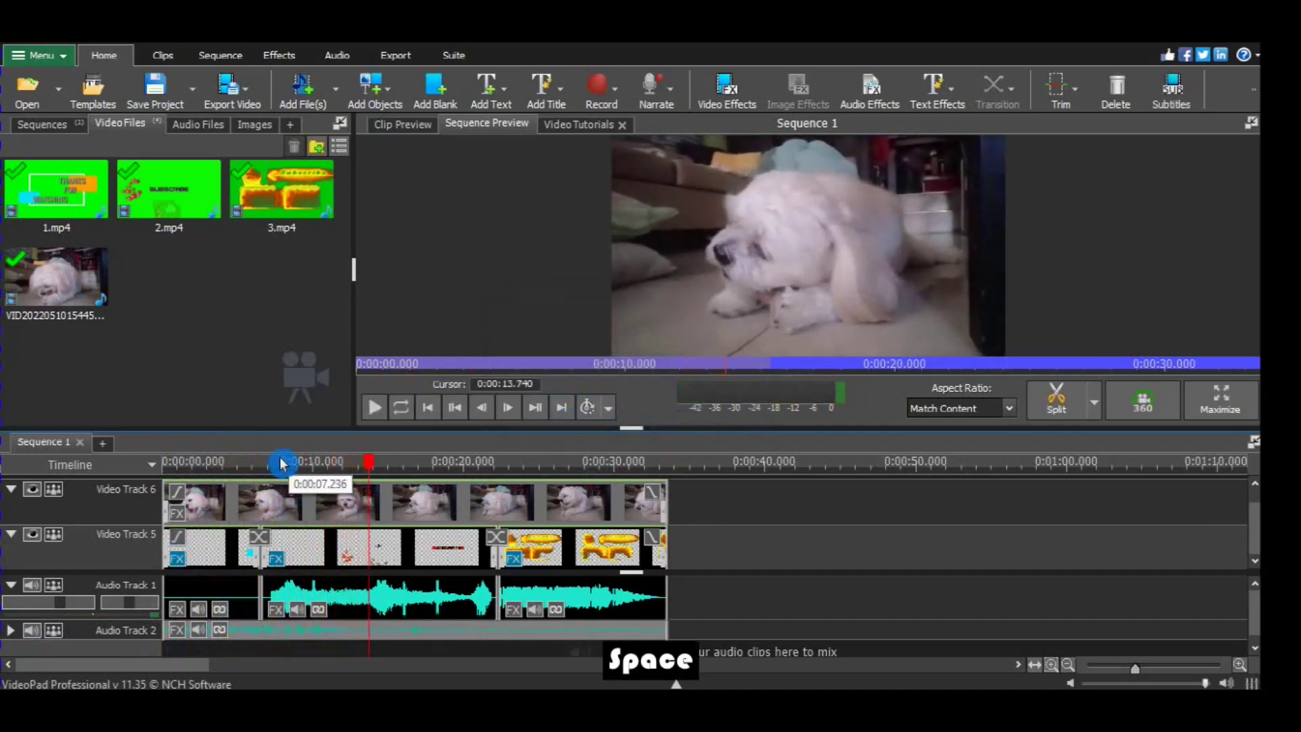
left_click_drag(377, 478, 196, 468)
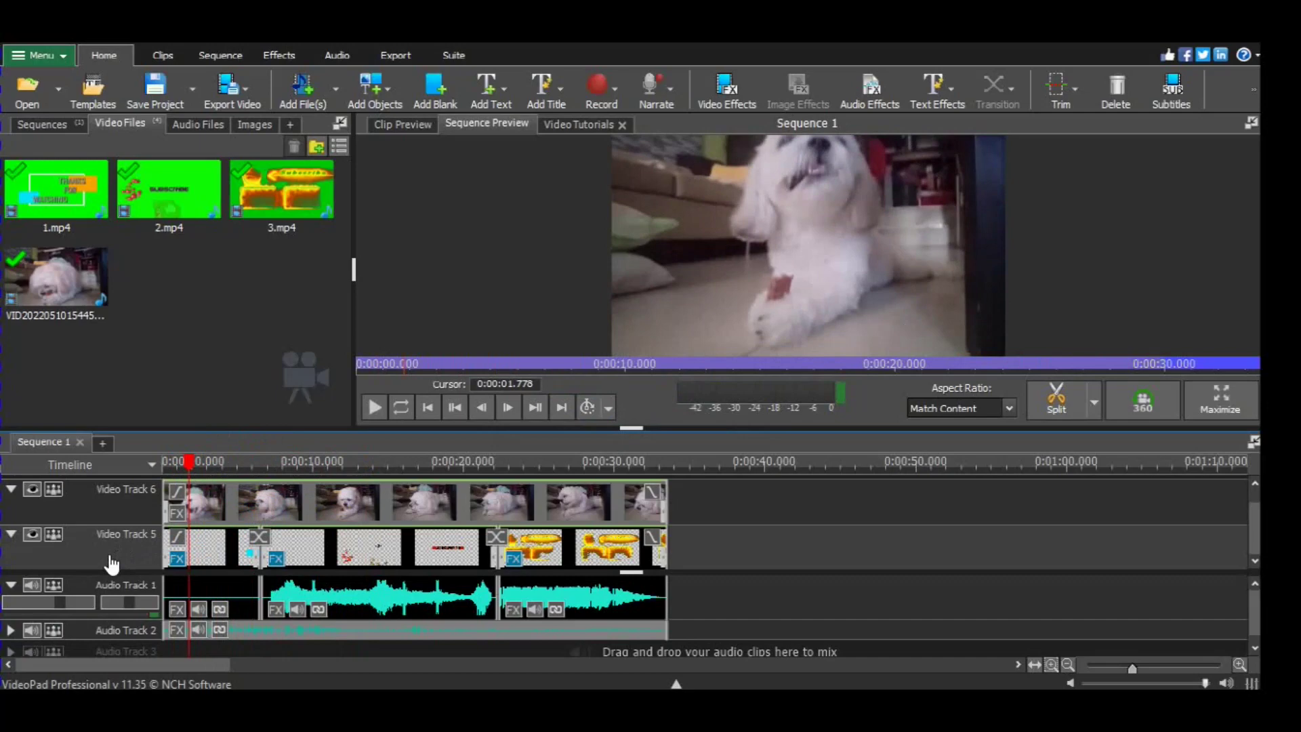
- Move Video Track 5 above Video Track 6 and preview the outros over the dog footage
left_click_drag(122, 532, 127, 499)
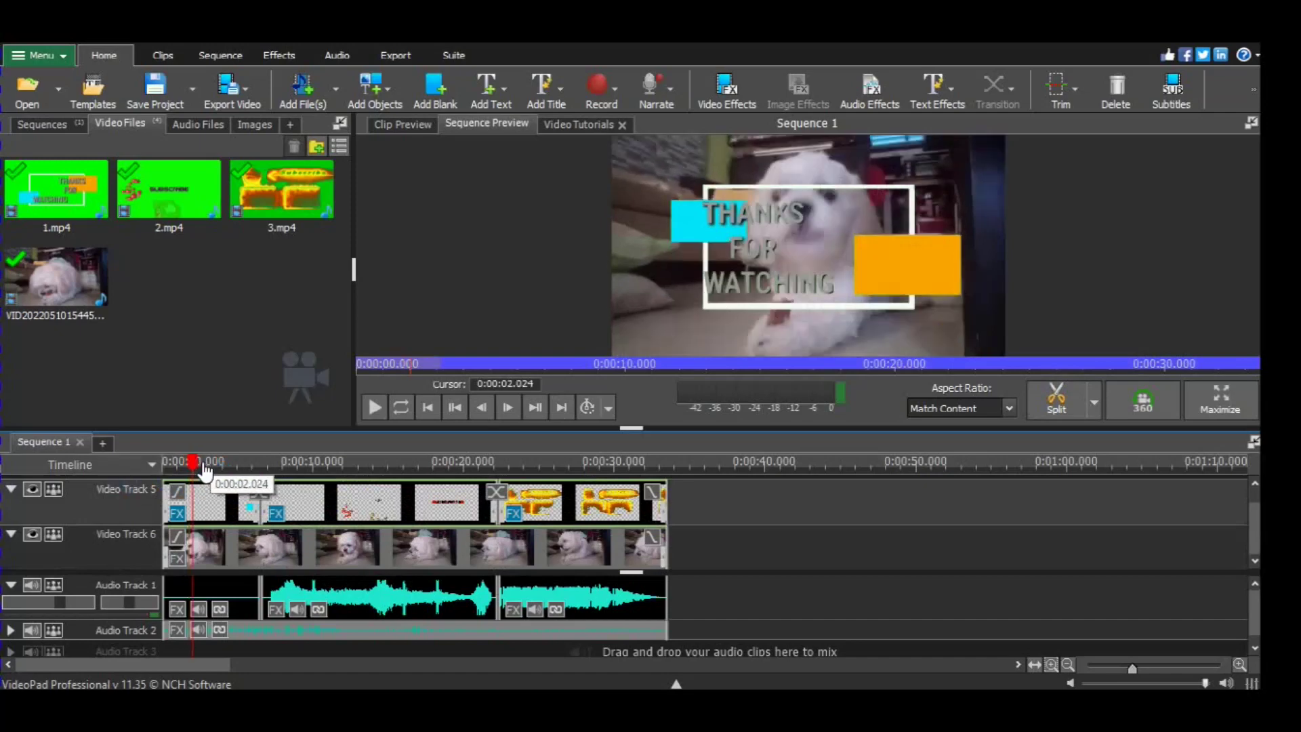
left_click_drag(202, 471, 173, 469)
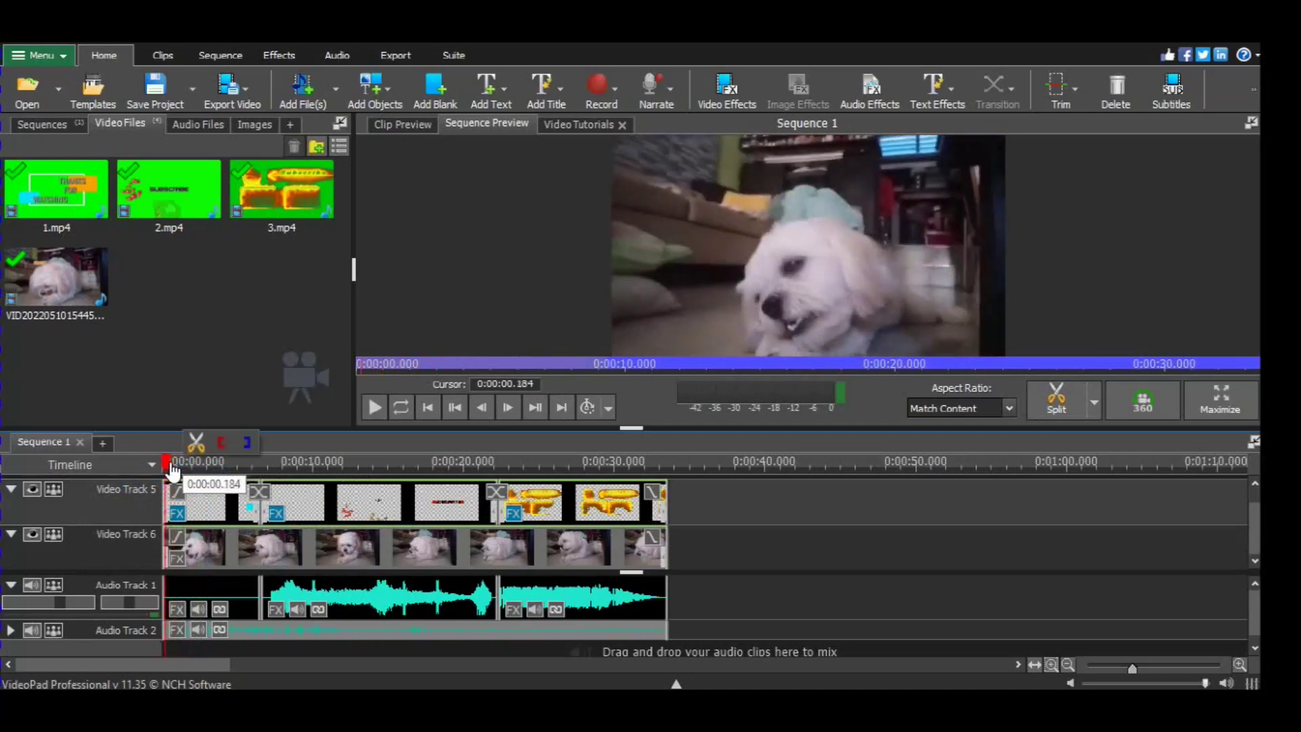
key("space")
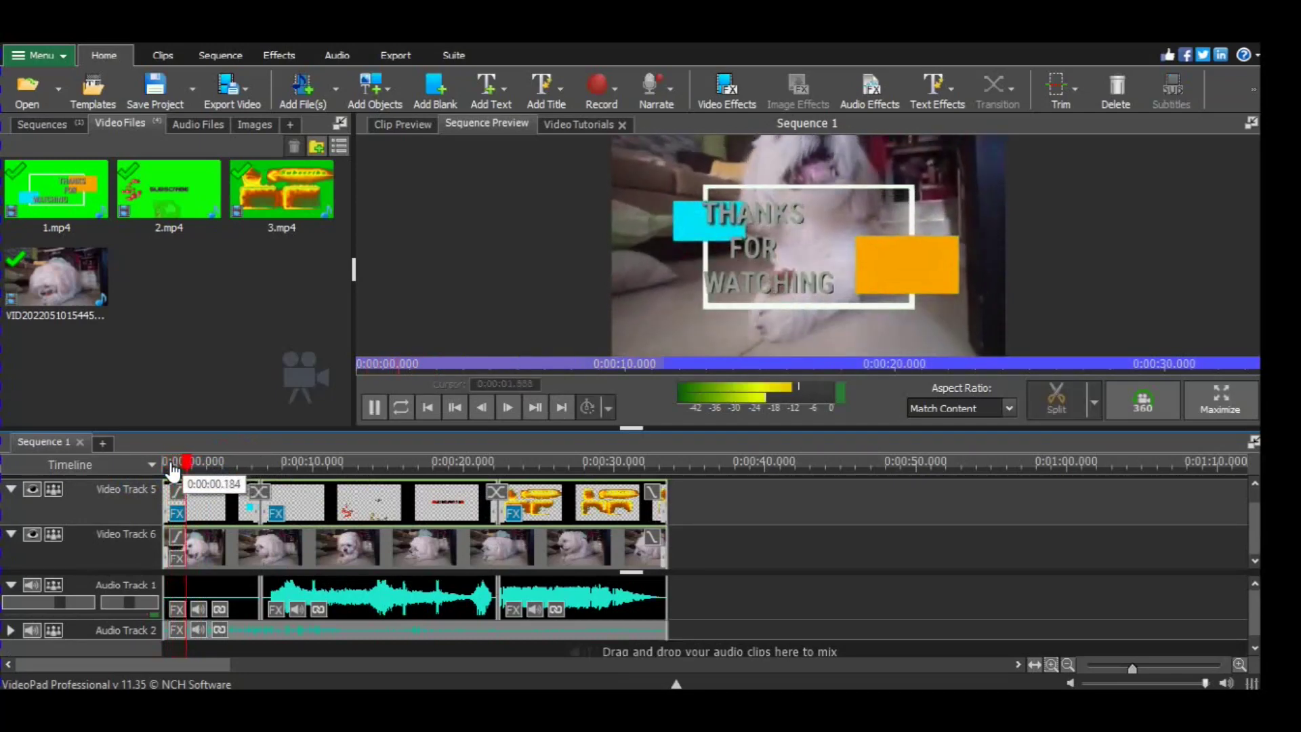